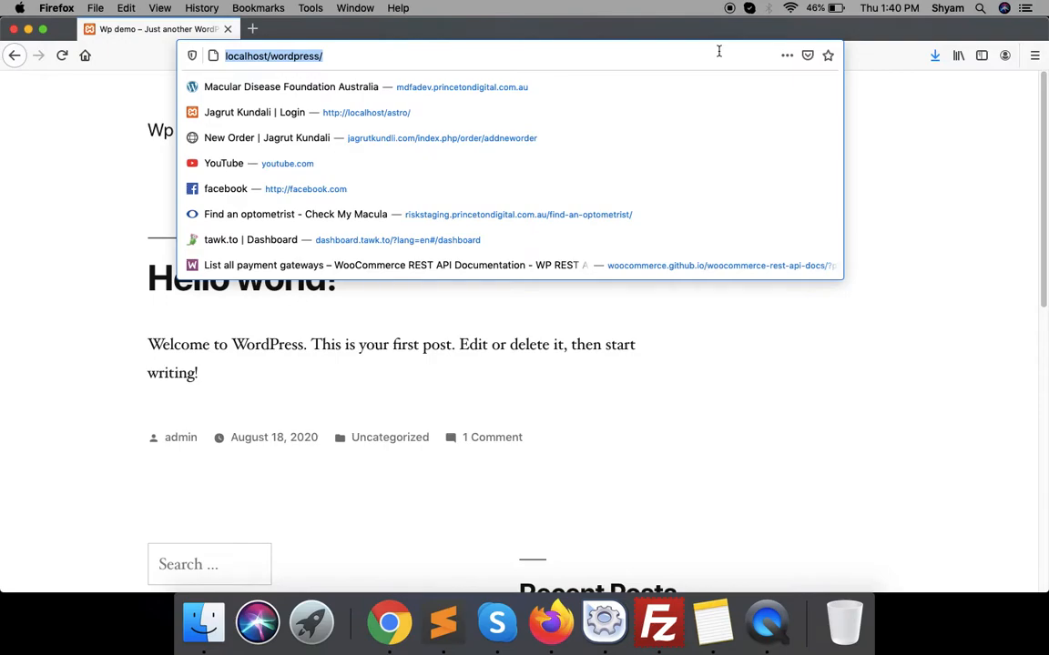
# - Open the site's wp-admin area and log in with the site's username and password
pyautogui.press('Right')
pyautogui.write('wp-admin')
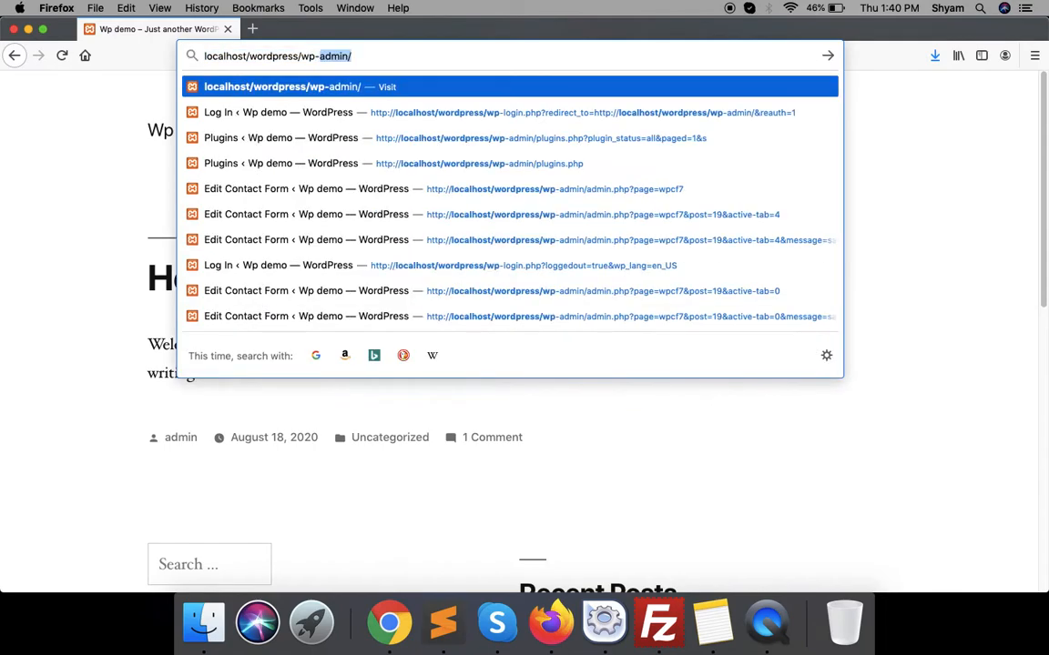
pyautogui.press('Return')
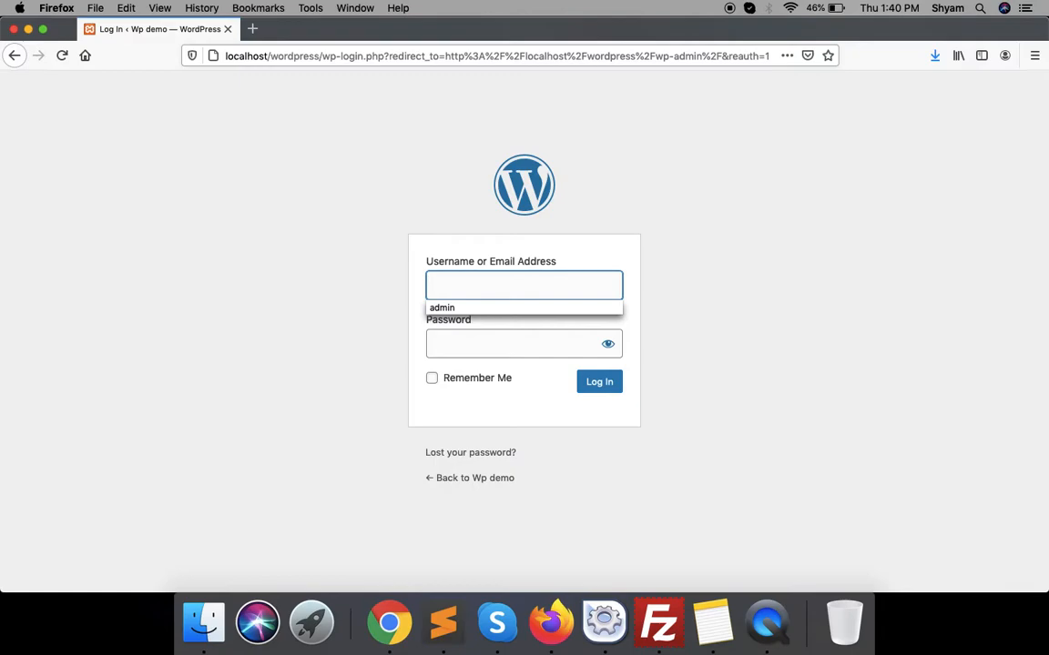
pyautogui.write('admin')
pyautogui.press('Tab')
pyautogui.write('••••••••')
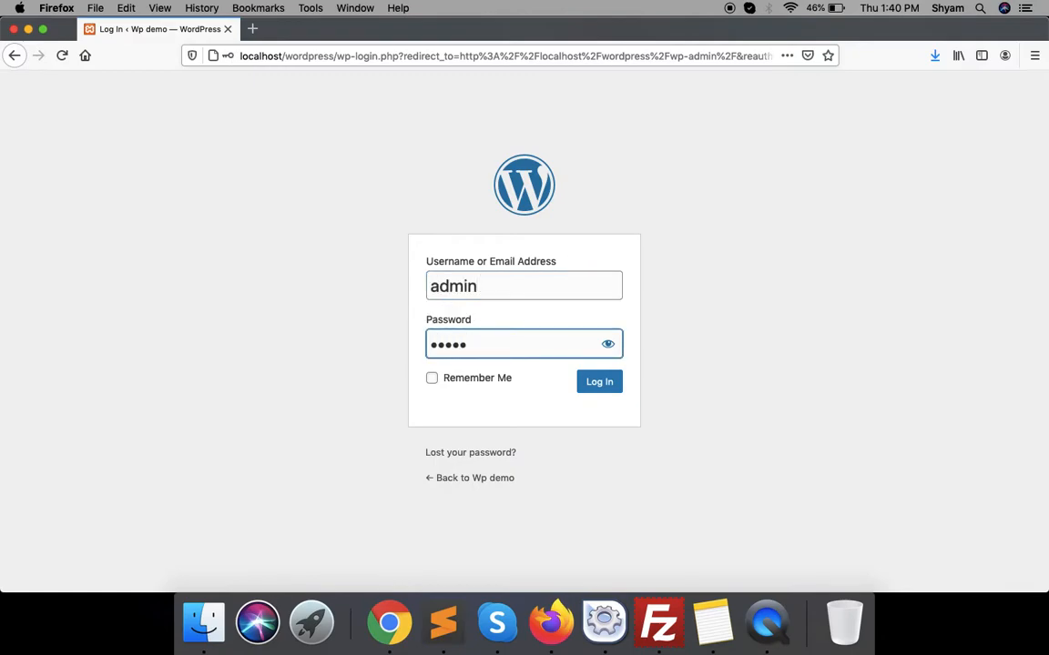
pyautogui.press('Return')
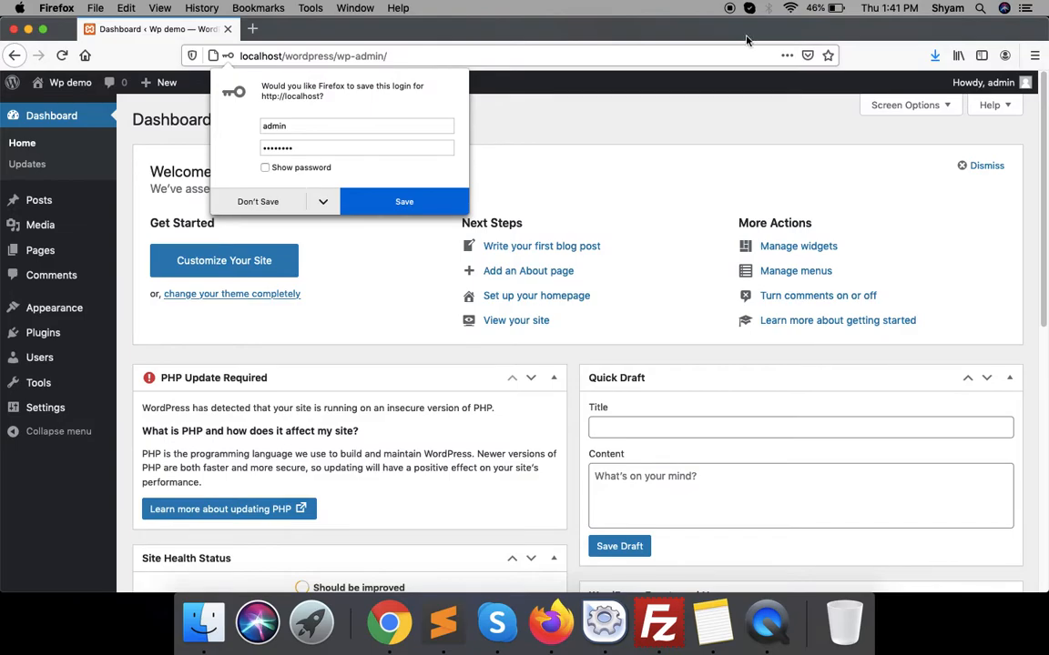
# - Dismiss the save-login offer and go to the Add New Plugins page
pyautogui.click(669, 210)
pyautogui.moveTo(43, 340)
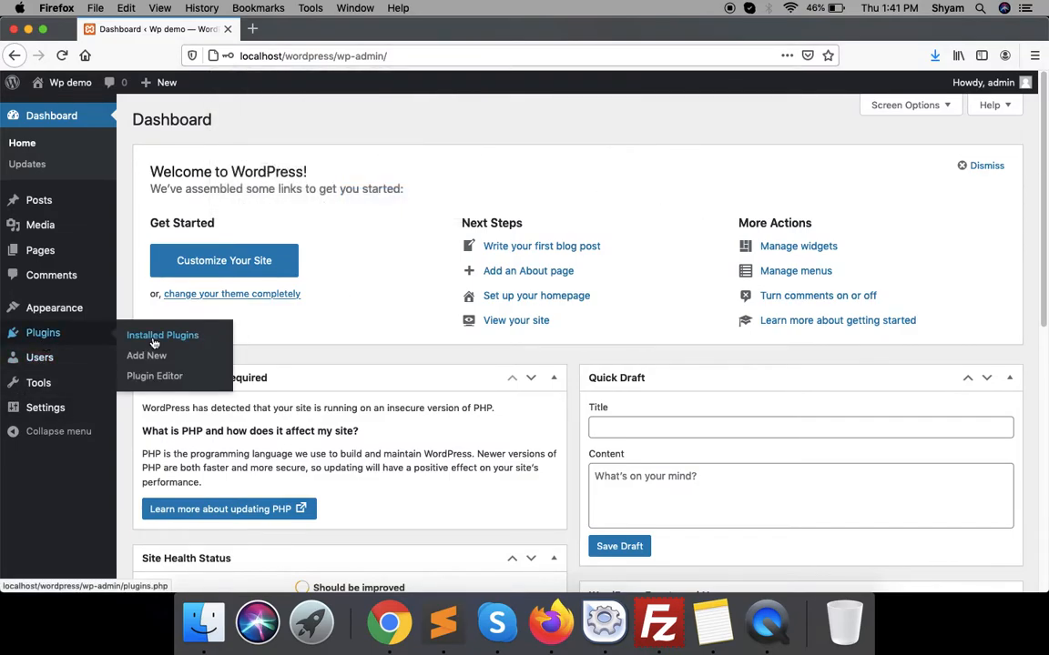
pyautogui.click(138, 373)
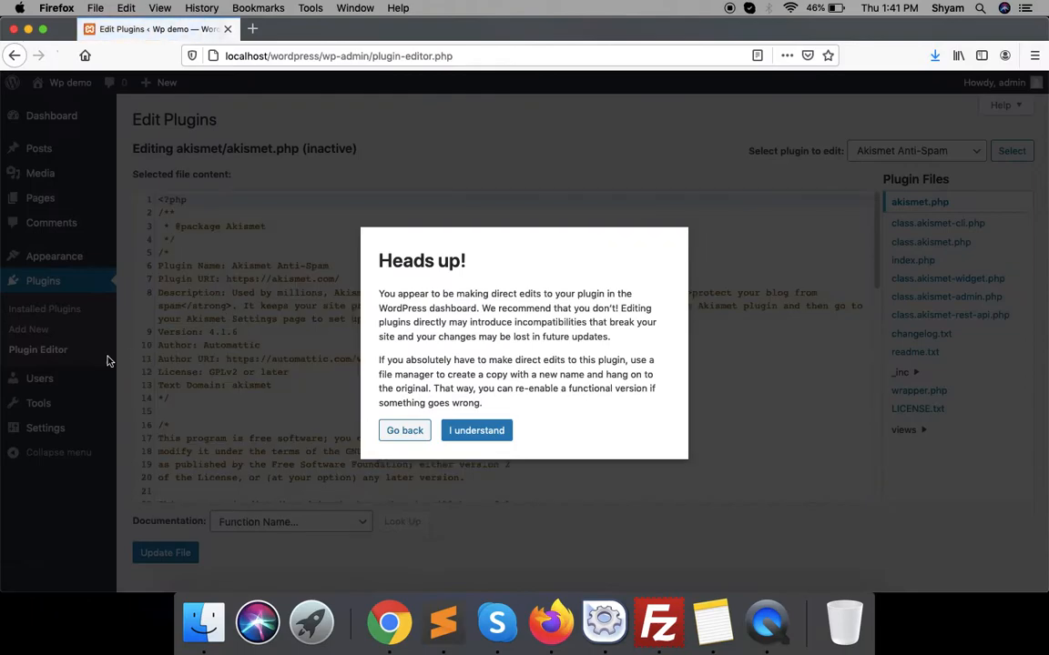
pyautogui.click(405, 434)
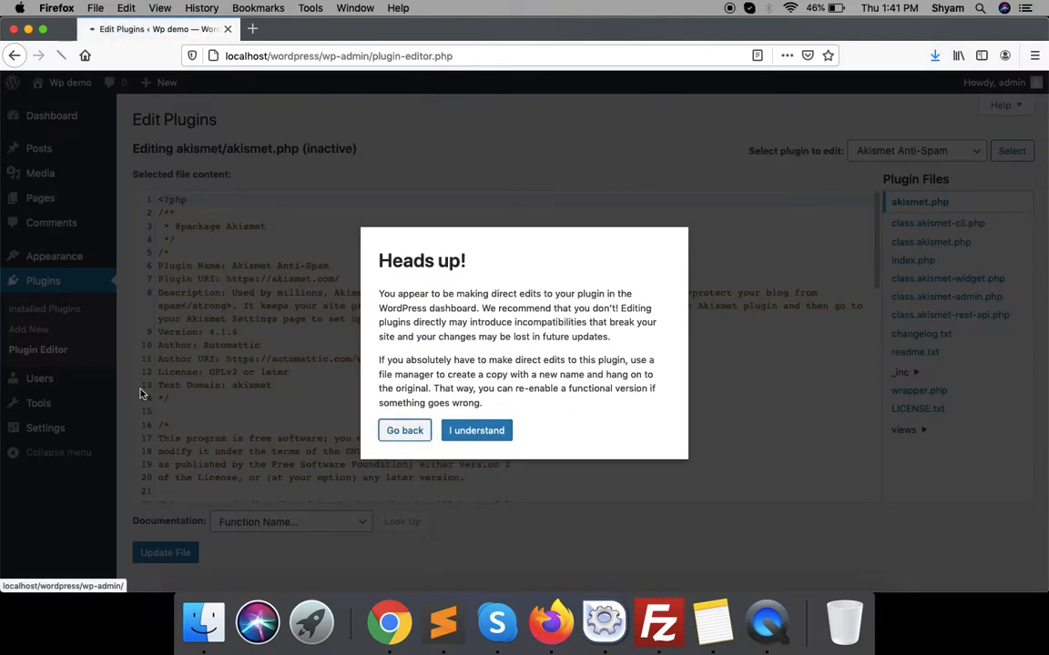
pyautogui.moveTo(43, 333)
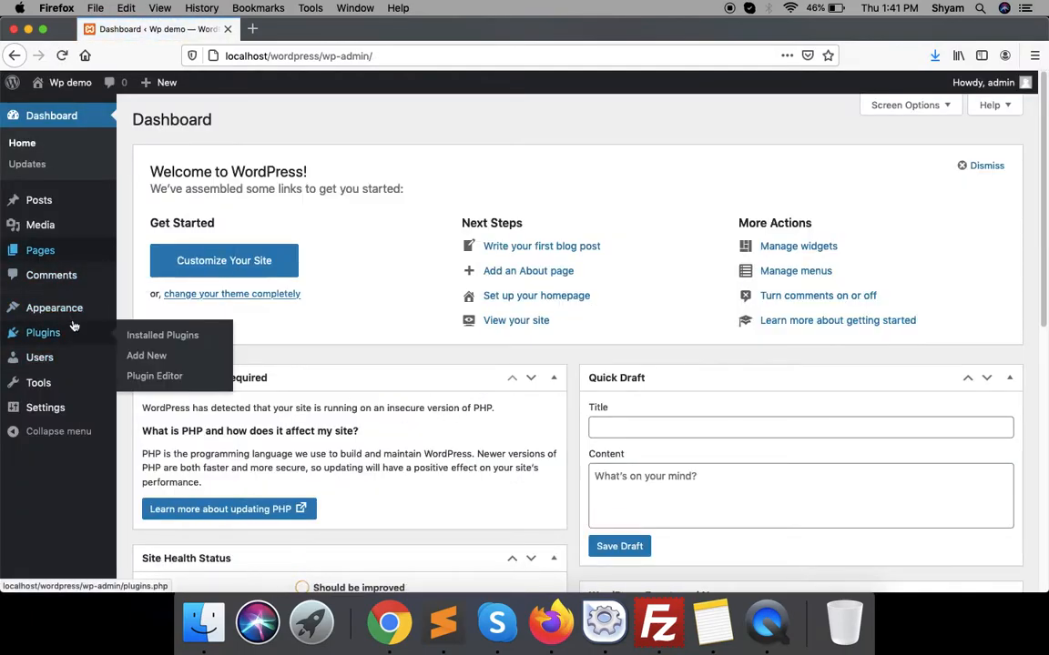
pyautogui.click(150, 356)
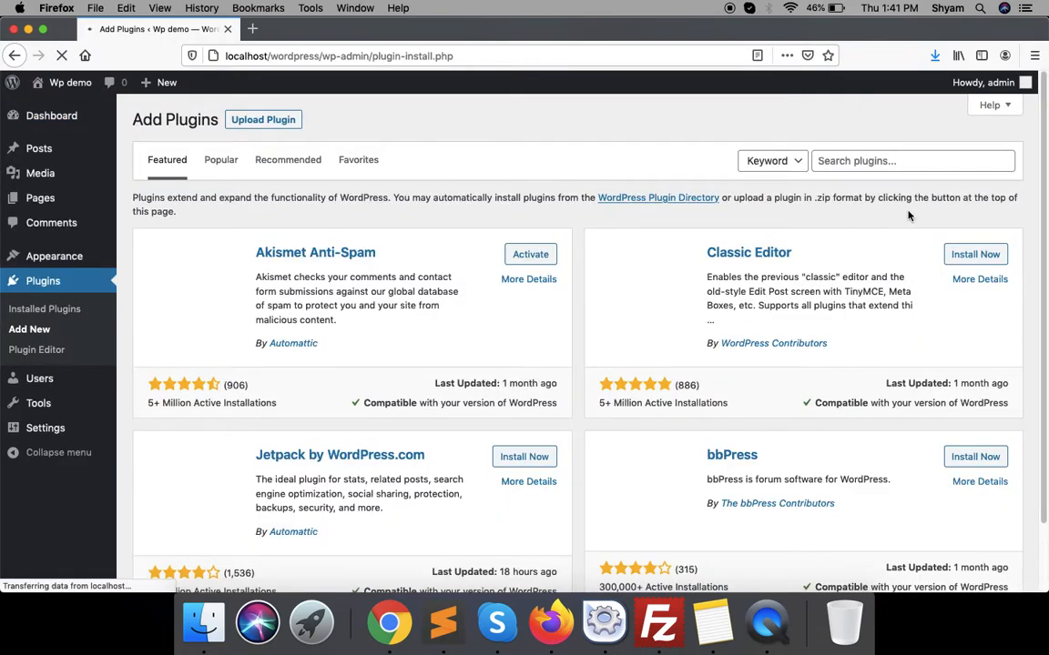
# - Search for 'contact form 7', then install and activate the Contact Form 7 plugin
pyautogui.click(897, 162)
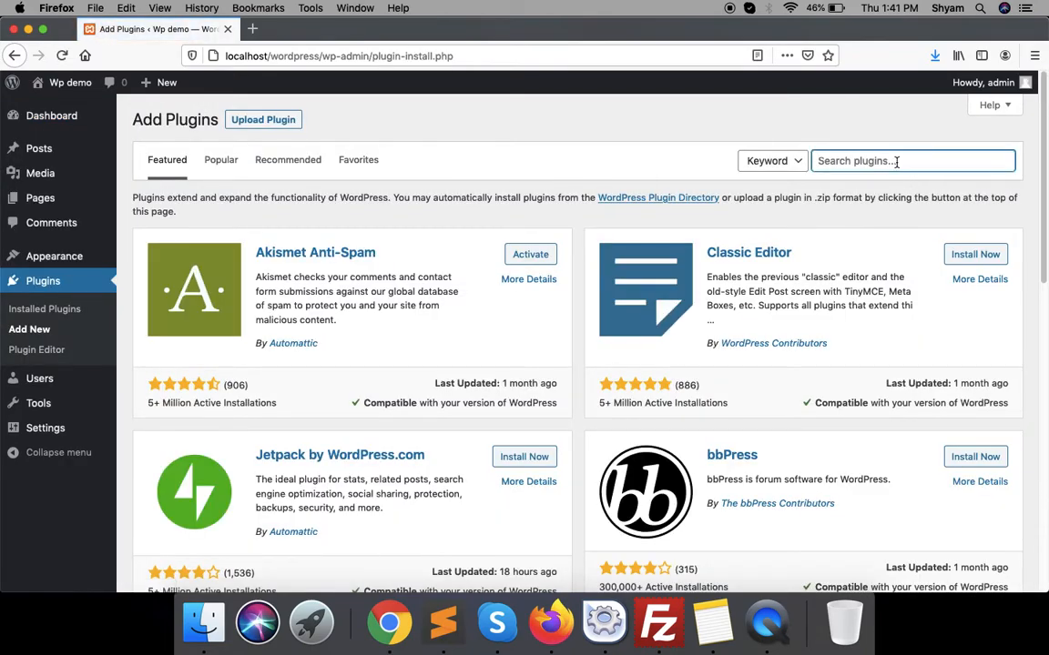
pyautogui.write('conta')
pyautogui.press('Down')
pyautogui.press('Down')
pyautogui.press('Return')
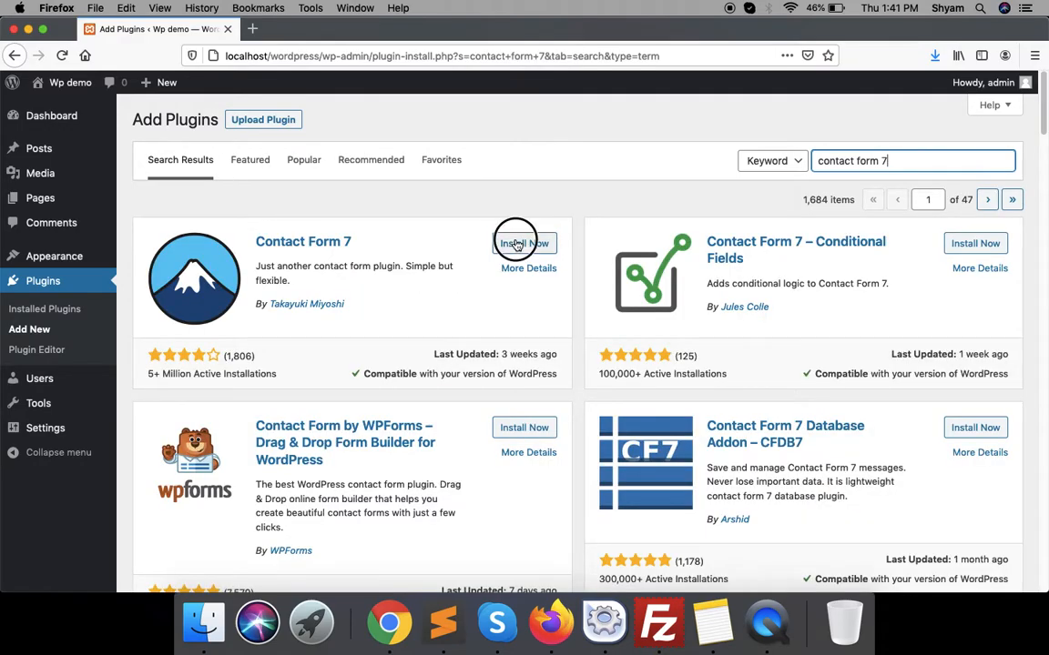
pyautogui.click(516, 243)
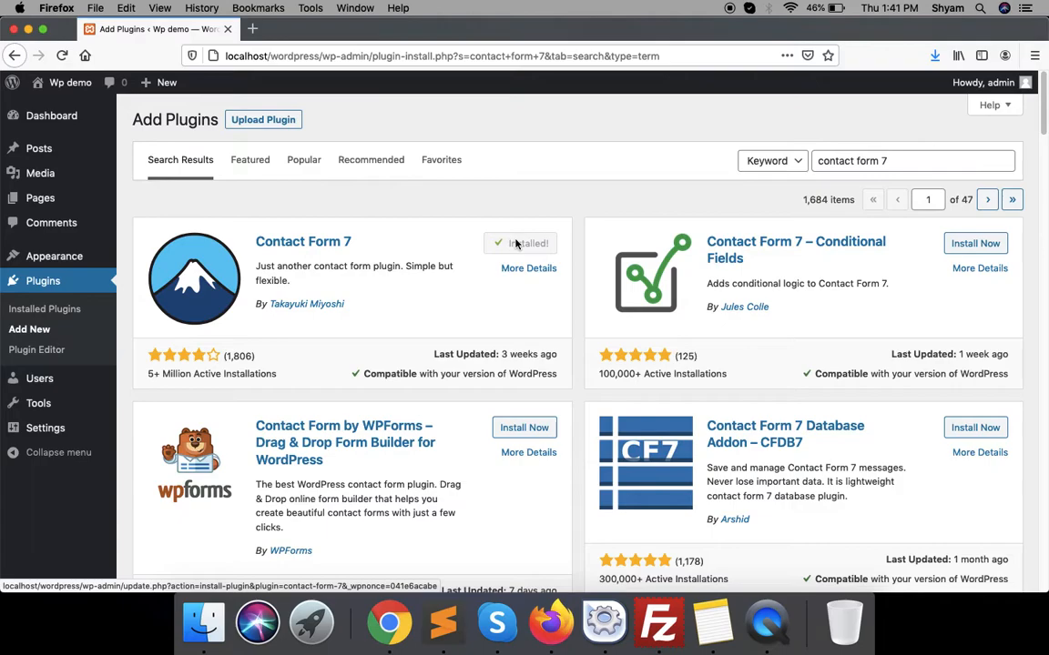
pyautogui.click(516, 243)
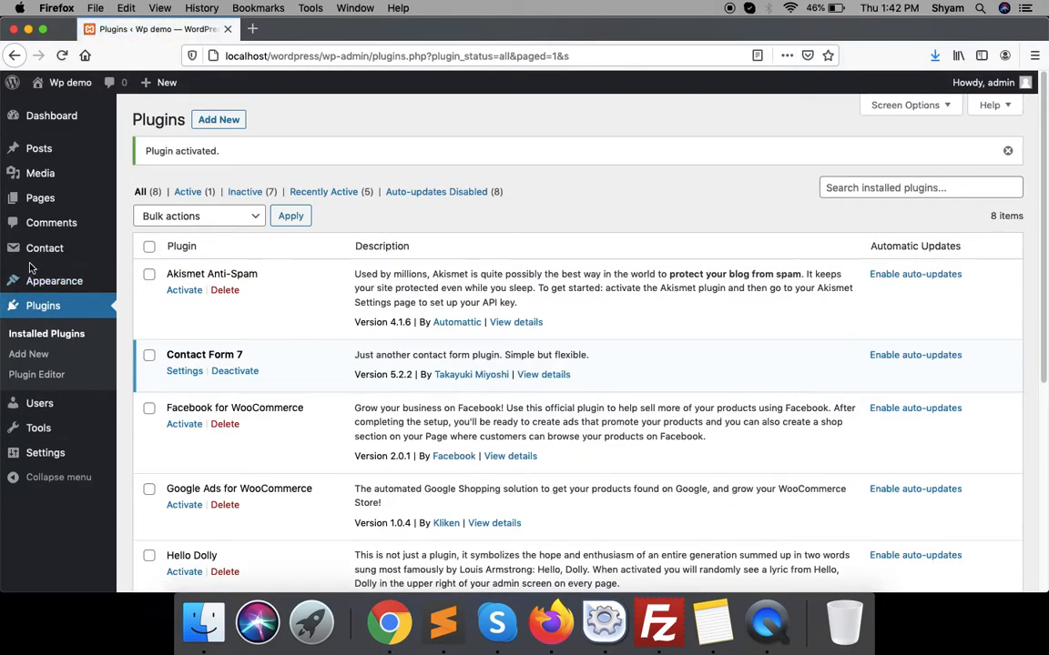
# - Open Contact > Contact Forms and select Contact form 1's shortcode
pyautogui.moveTo(30, 232)
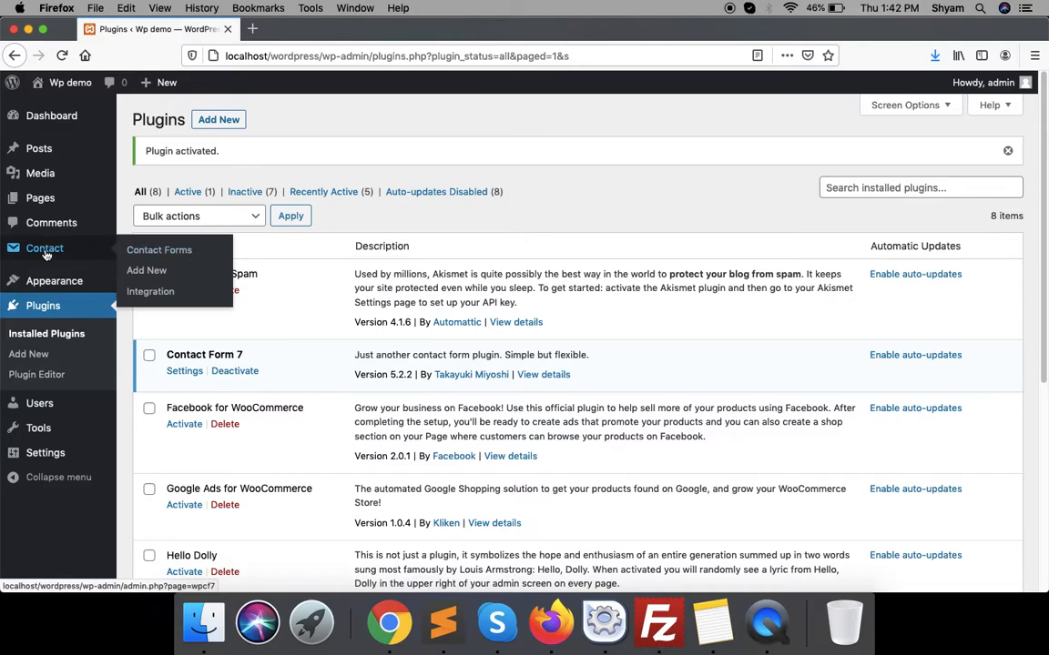
pyautogui.click(166, 251)
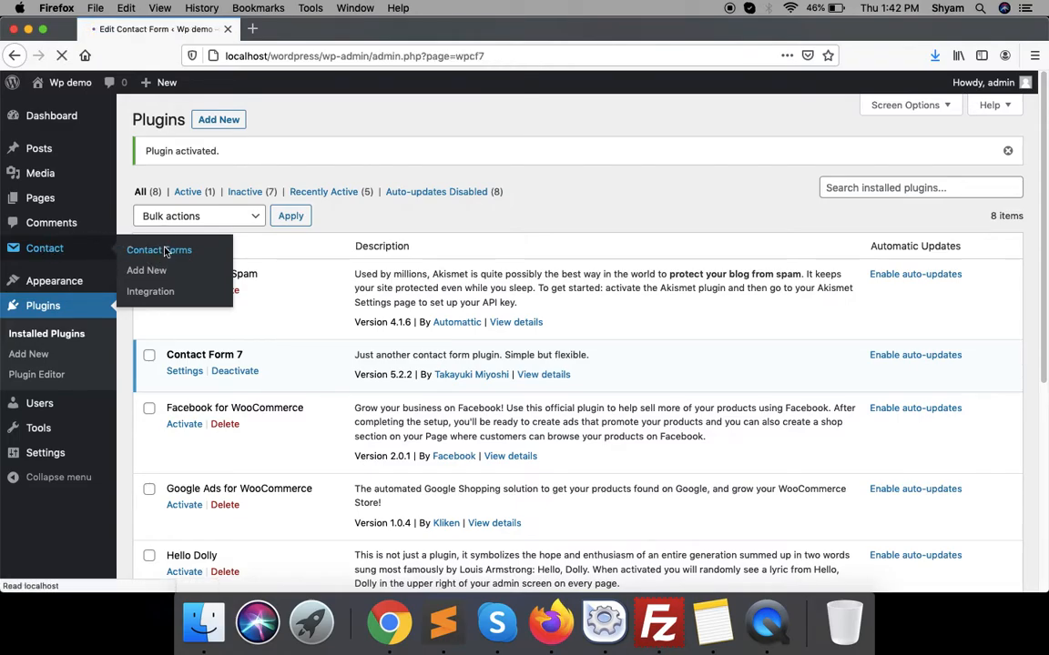
pyautogui.moveTo(204, 433)
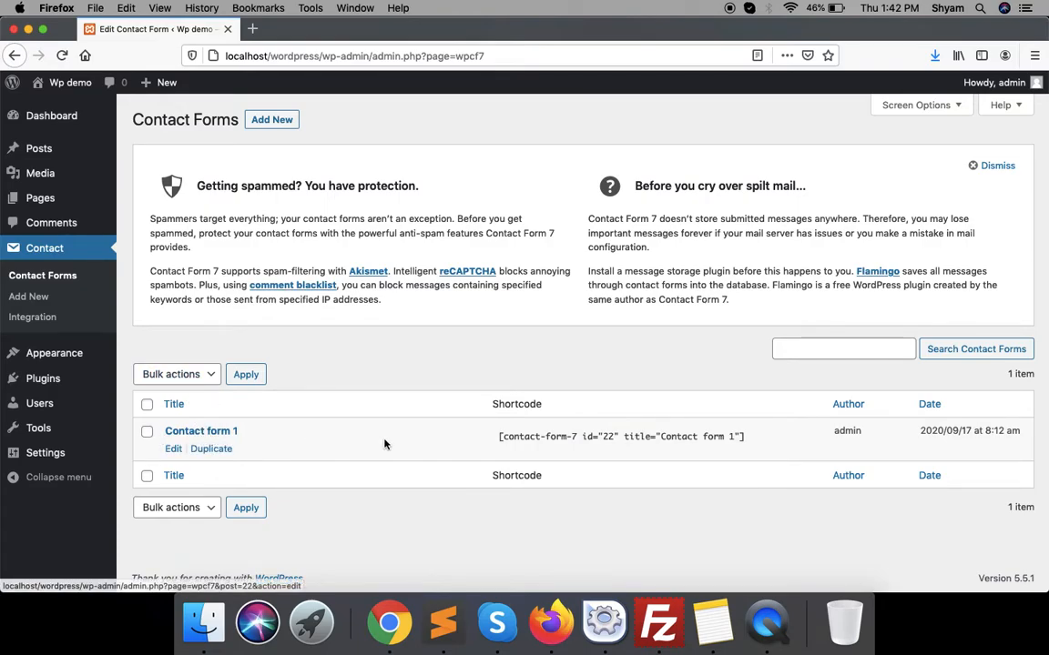
pyautogui.moveTo(505, 439); pyautogui.dragTo(808, 433)
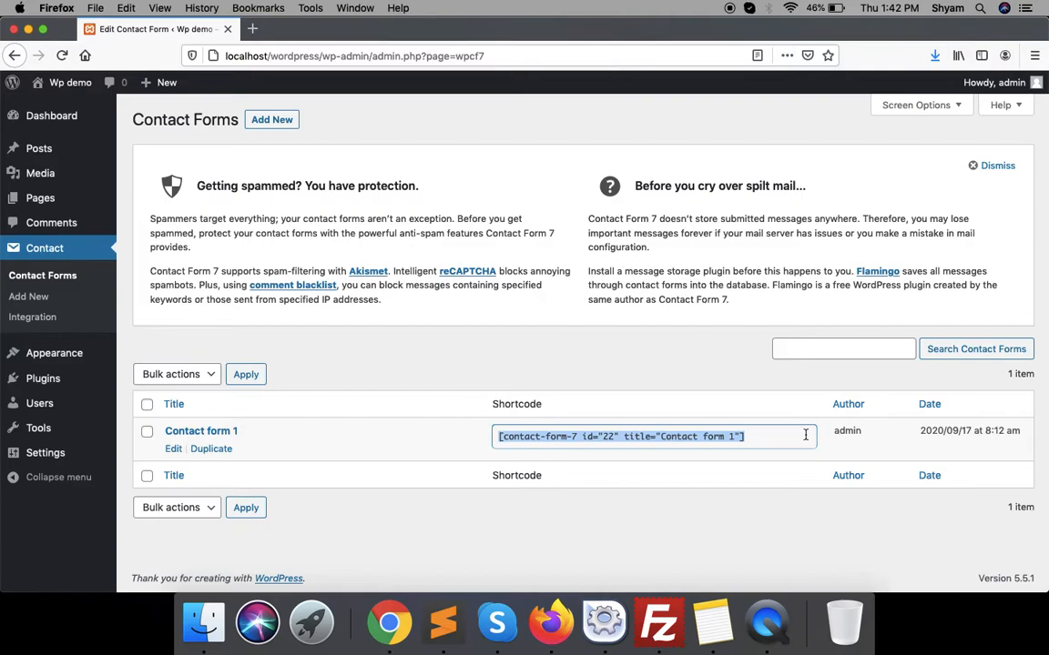
# - Edit Contact form 1 and paste a copy of the Your Message label block below it
pyautogui.click(200, 431)
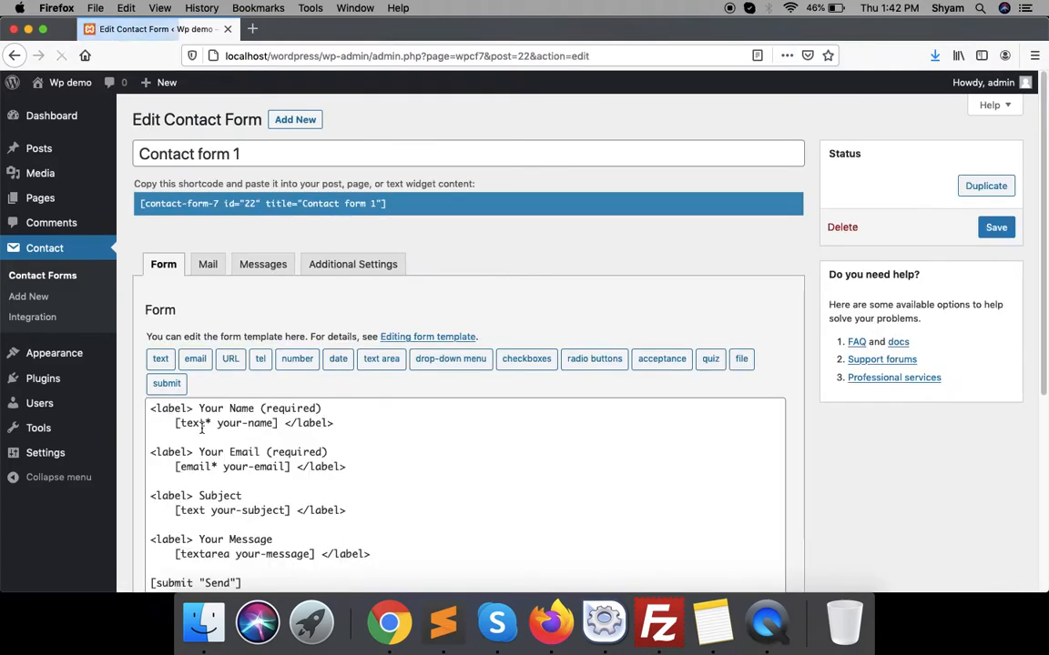
pyautogui.scroll(-3, 345, 546)
pyautogui.moveTo(389, 456); pyautogui.dragTo(106, 427)
pyautogui.press('super+c')
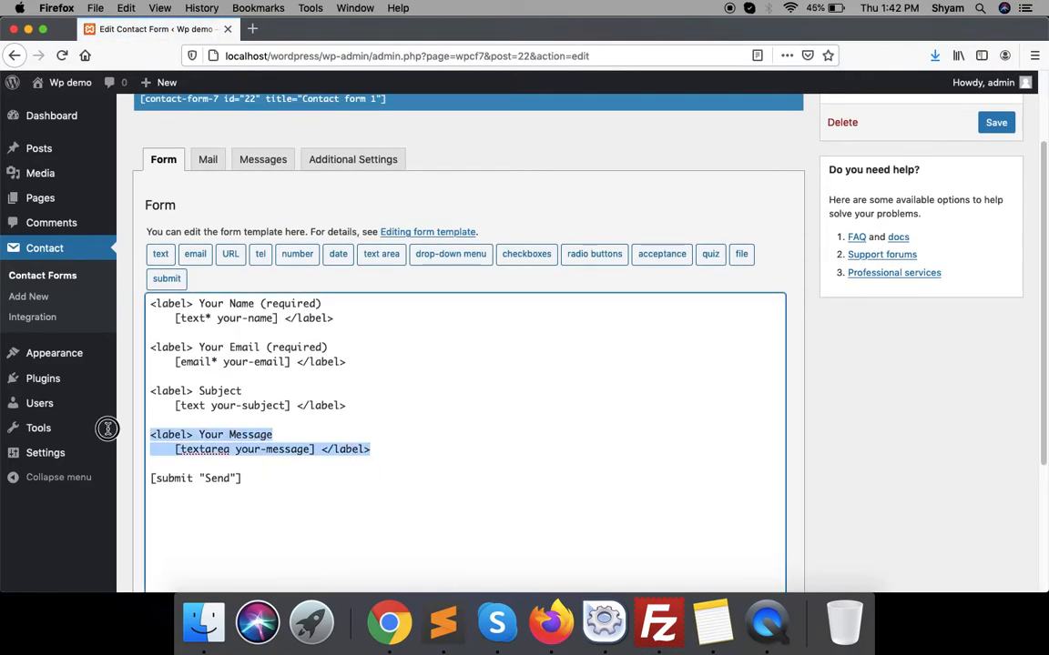
pyautogui.press('Right')
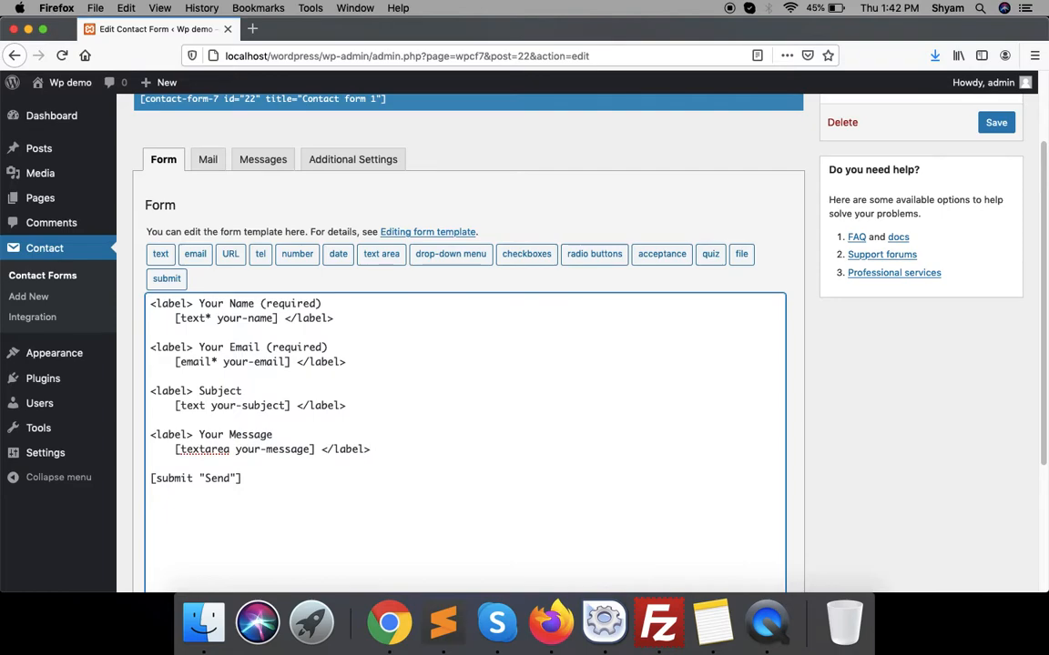
pyautogui.press('Return')
pyautogui.press('Return')
pyautogui.press('Return')
pyautogui.press('Return')
pyautogui.press('super+v')
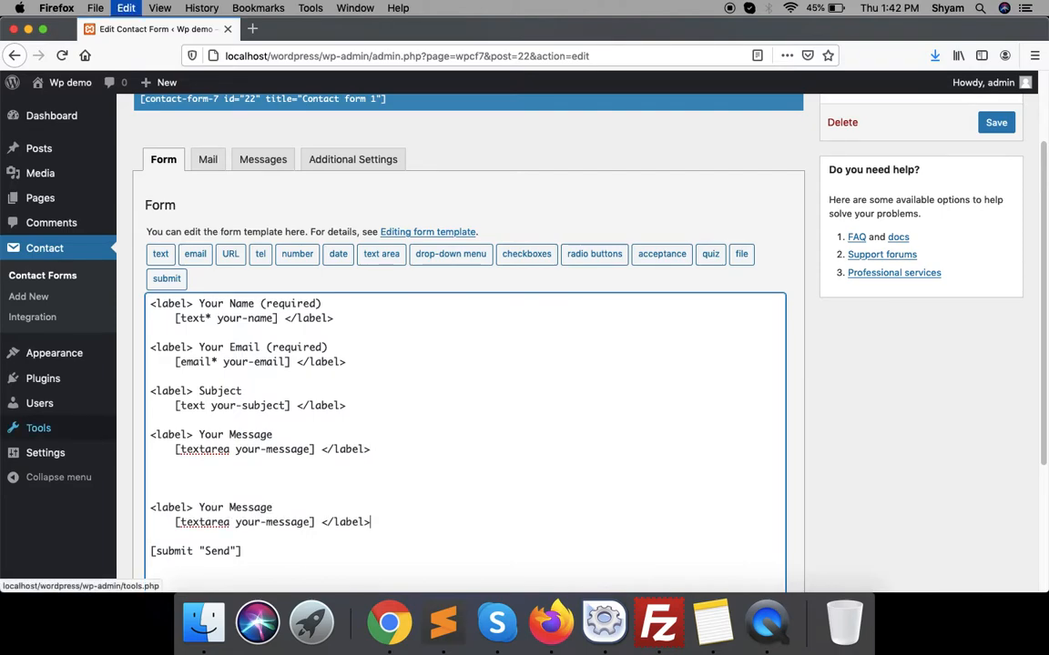
# - Rename the copied label to Category and delete its textarea tag
pyautogui.moveTo(150, 507); pyautogui.dragTo(329, 499)
pyautogui.click(193, 507)
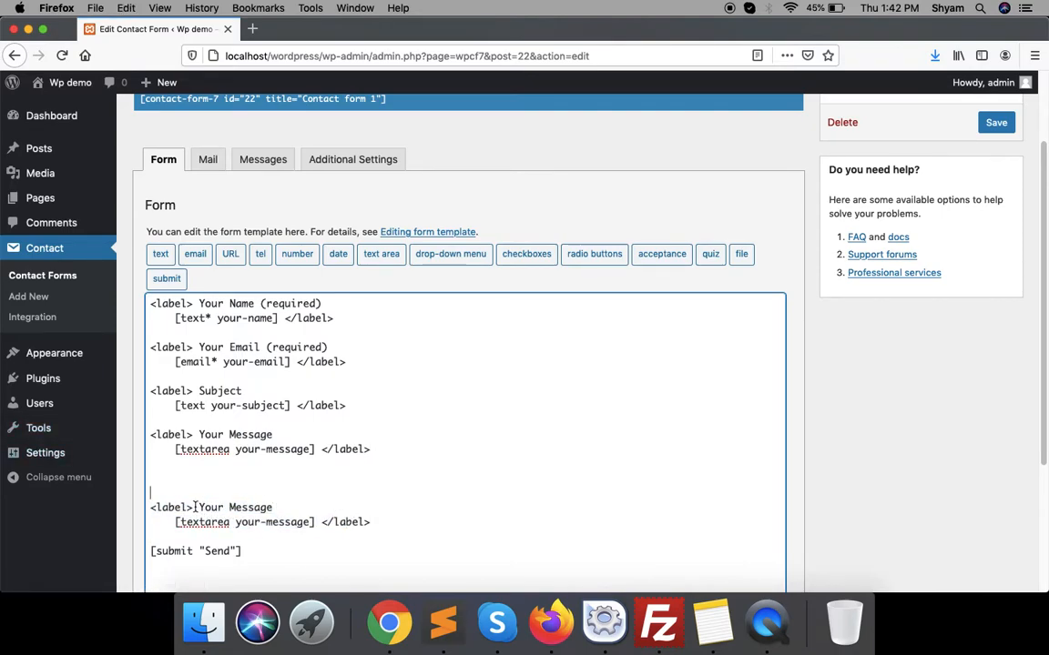
pyautogui.moveTo(193, 507); pyautogui.dragTo(326, 507)
pyautogui.write('Category')
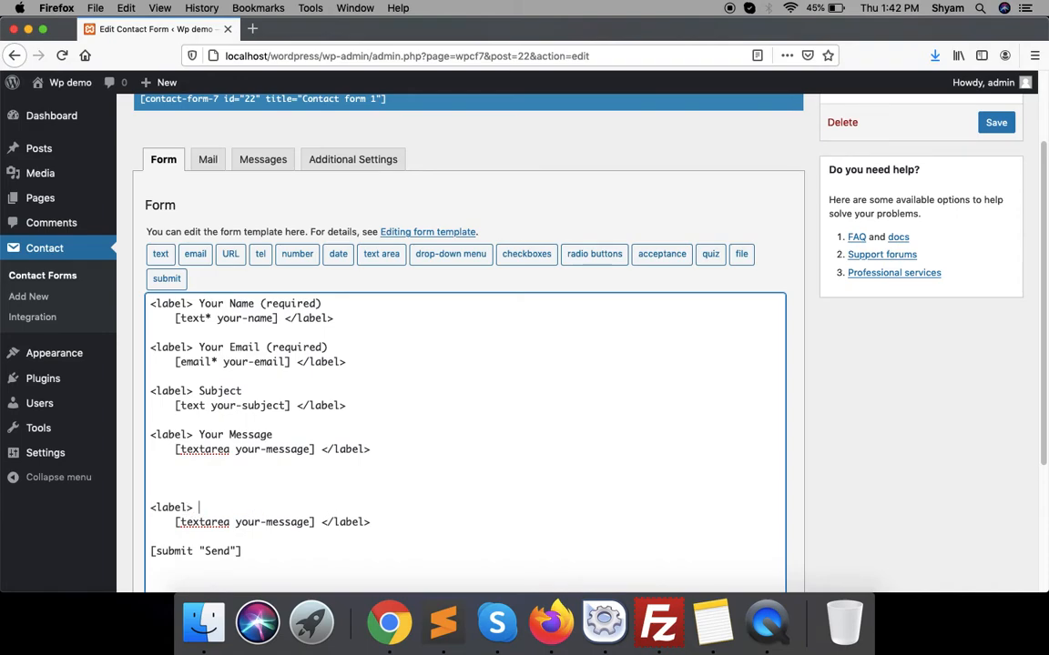
pyautogui.moveTo(162, 523); pyautogui.dragTo(314, 516)
pyautogui.press('BackSpace')
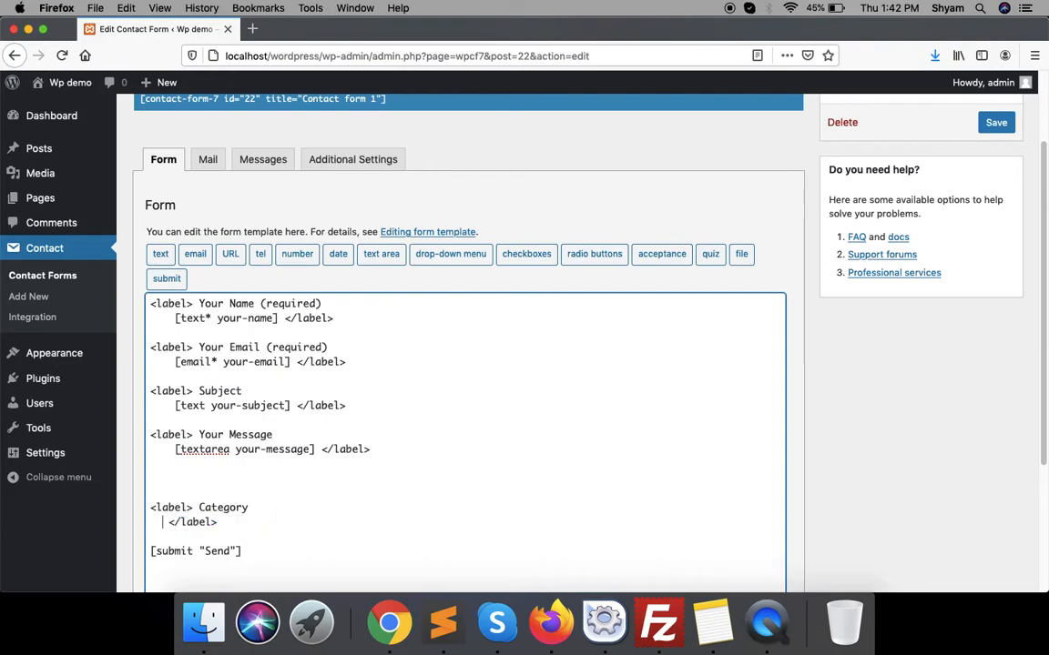
# - Start a required drop-down menu tag and name it cat
pyautogui.click(443, 254)
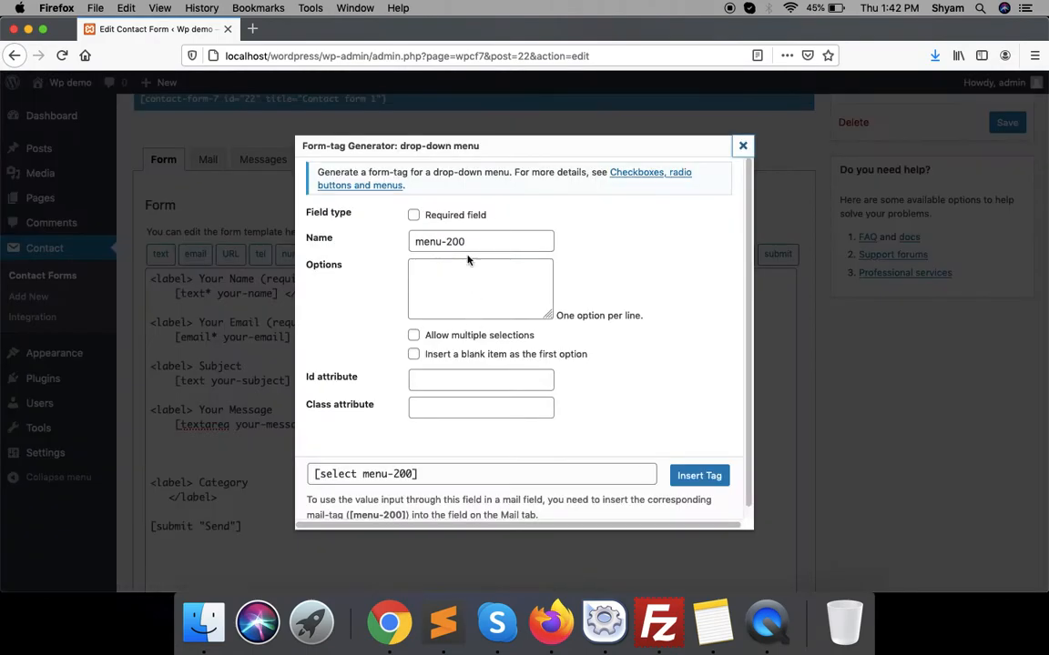
pyautogui.click(414, 215)
pyautogui.click(482, 244)
pyautogui.tripleClick(483, 244)
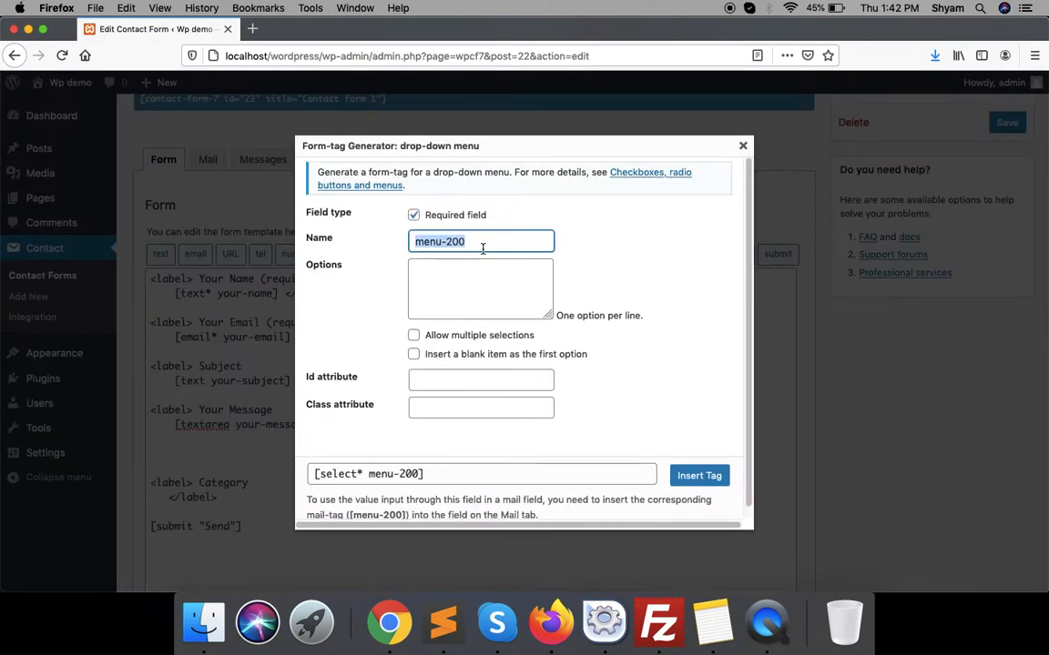
pyautogui.write('C')
pyautogui.press('BackSpace')
pyautogui.write('cat')
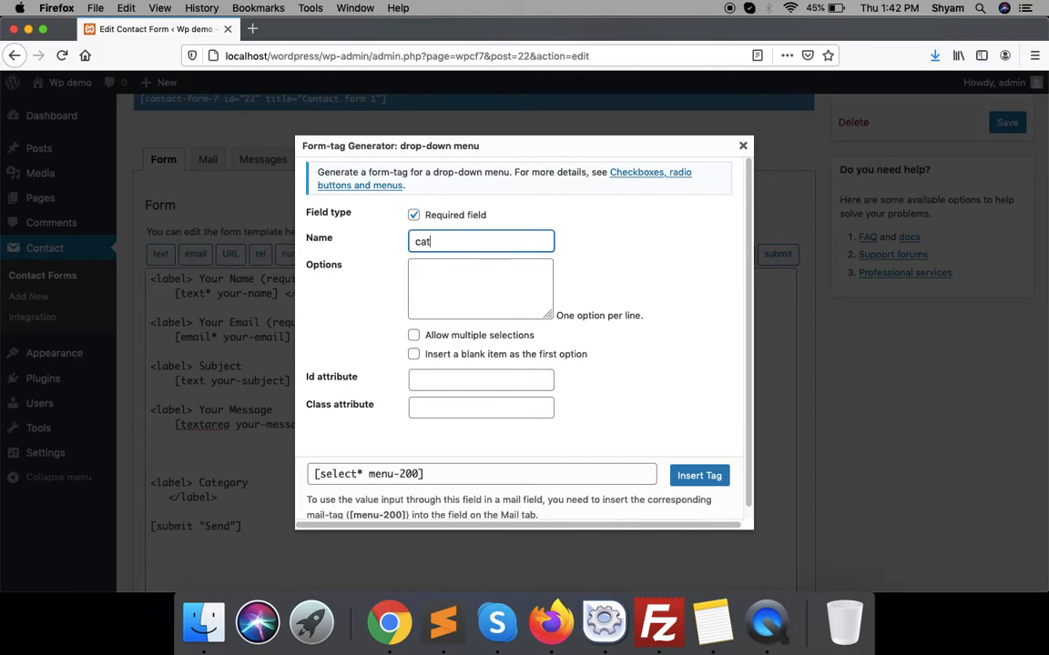
pyautogui.press('Tab')
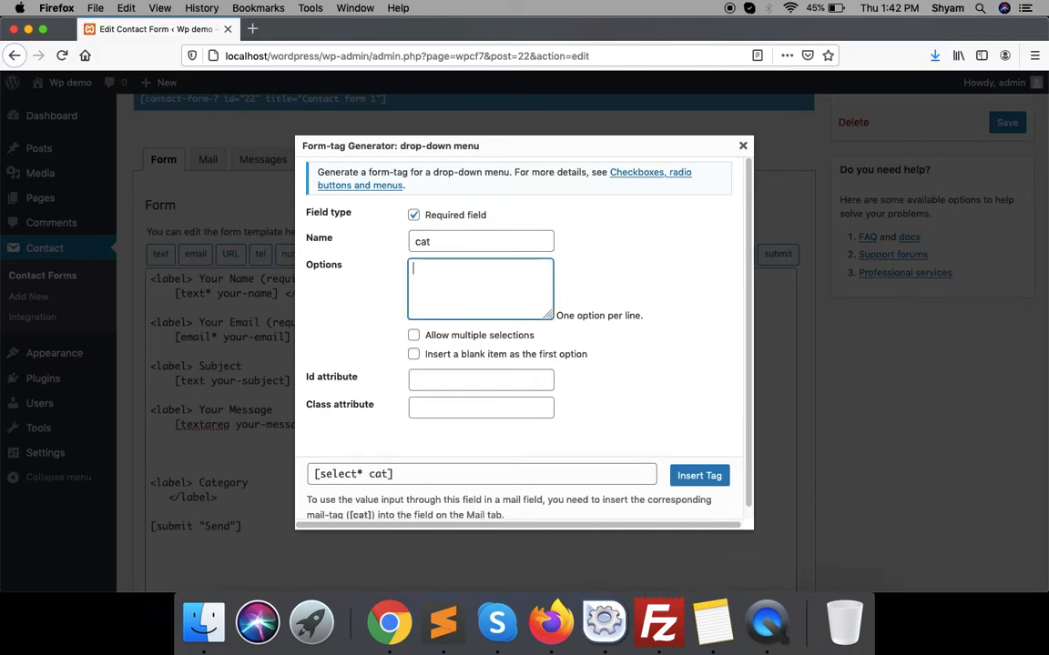
# - Give the drop-down the options General, OBC, ST, SC and other, and insert the tag
pyautogui.write('General ')
pyautogui.write('OB')
pyautogui.write('C')
pyautogui.press('Return')
pyautogui.write('ST')
pyautogui.press('Return')
pyautogui.write('SC')
pyautogui.press('Return')
pyautogui.write('othe')
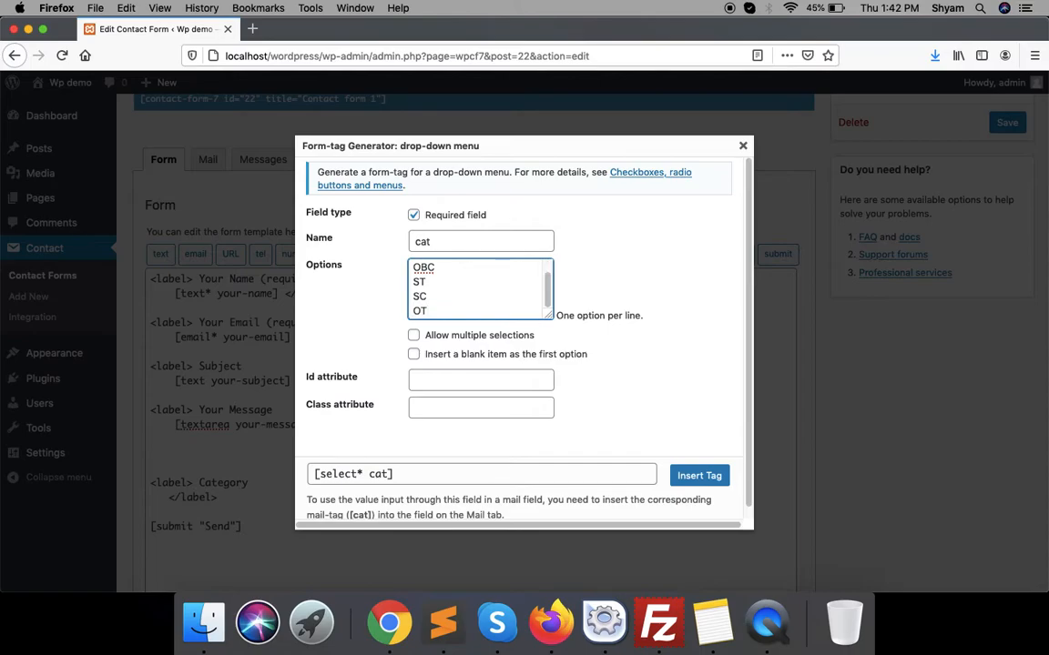
pyautogui.write('r')
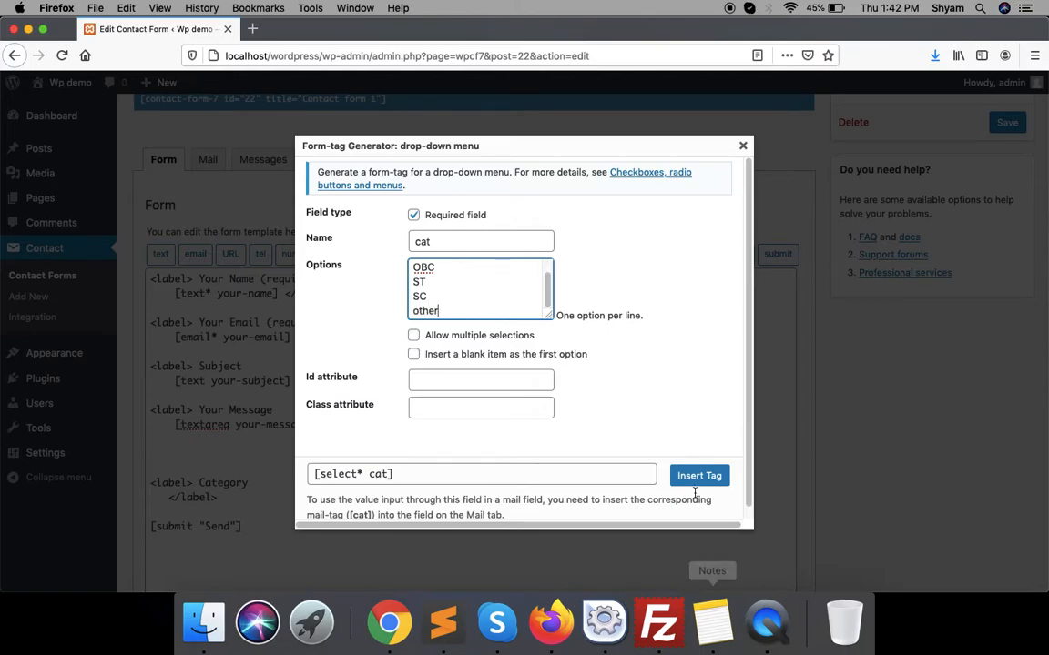
pyautogui.click(691, 475)
# - Add a blank line between the Category drop-down tag and the Send button
pyautogui.click(171, 478)
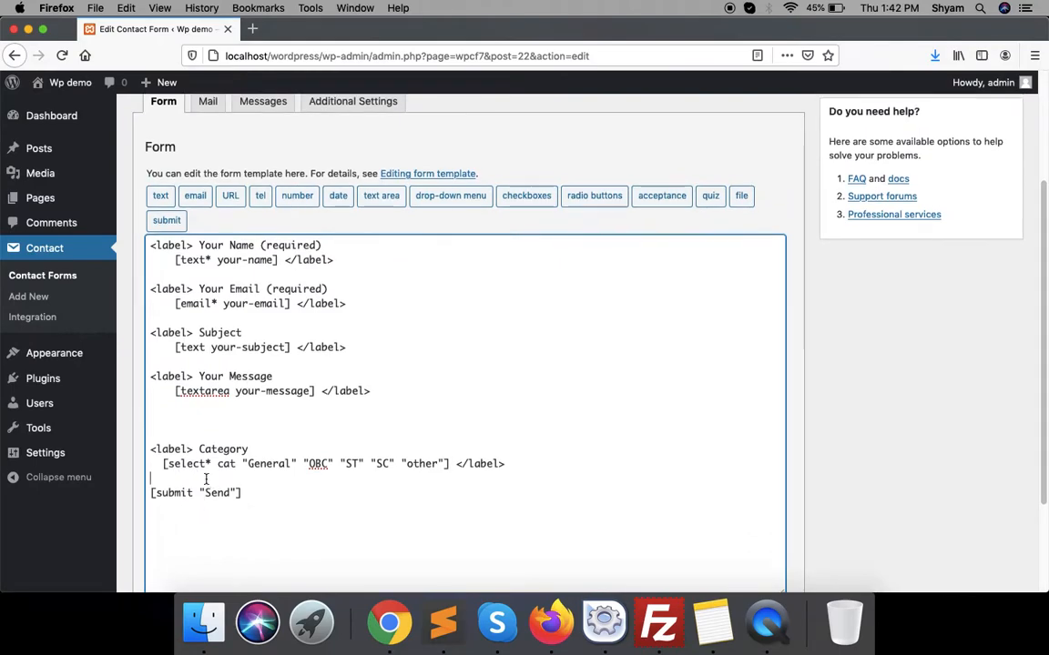
pyautogui.press('Return')
pyautogui.press('Return')
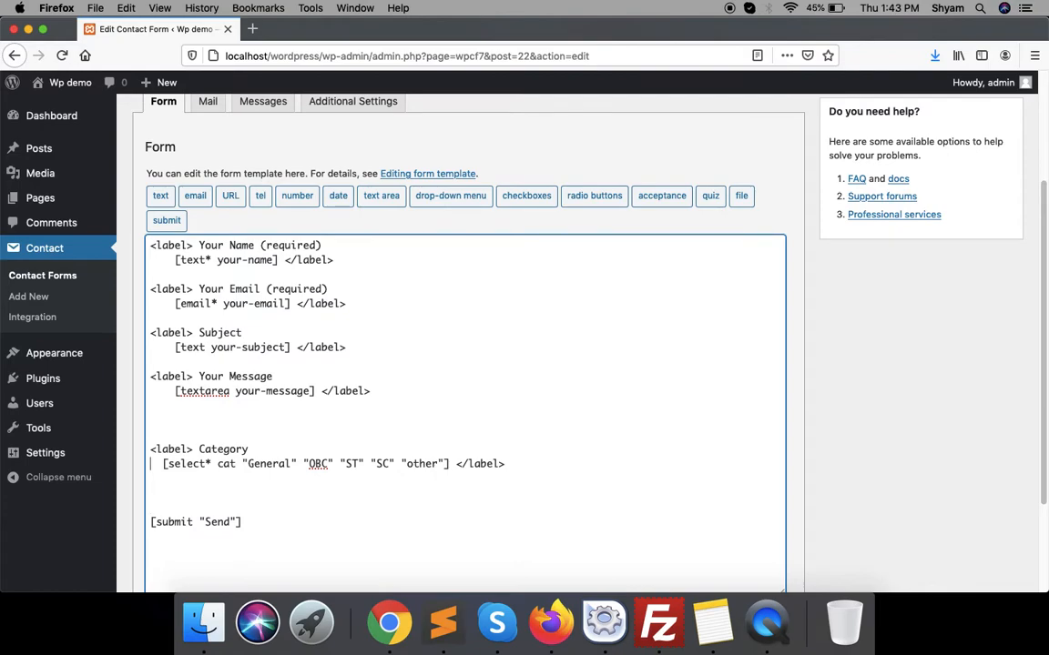
# - Paste a copy of the Subject field below Category and rename its field to othercat
pyautogui.moveTo(150, 333); pyautogui.dragTo(347, 348)
pyautogui.press('super+c')
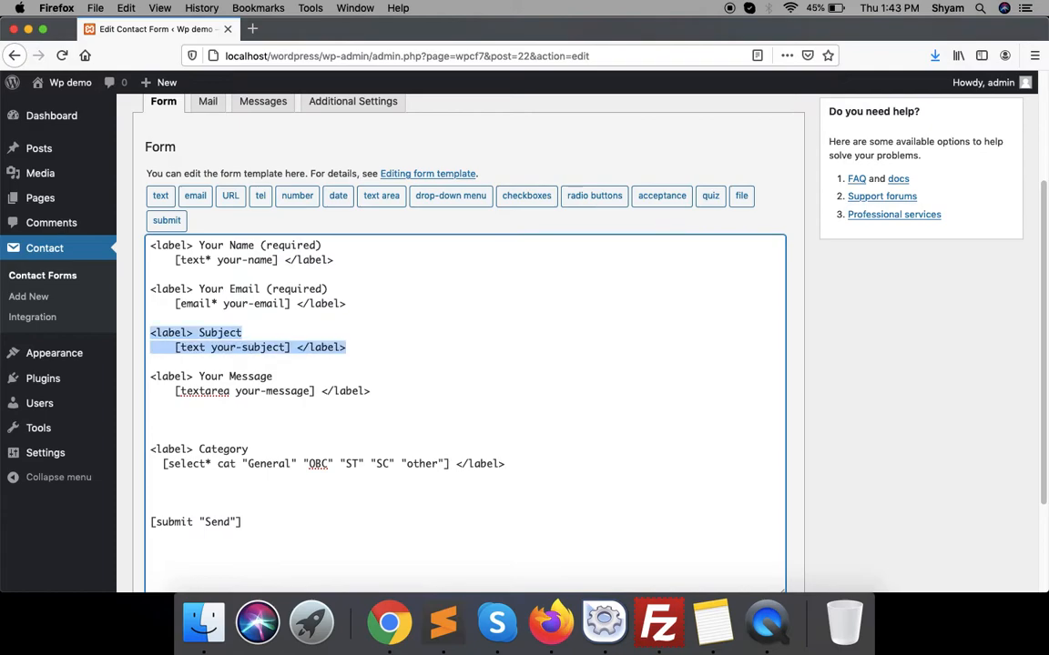
pyautogui.click(151, 377)
pyautogui.press('Down')
pyautogui.press('Down')
pyautogui.press('super+v')
pyautogui.moveTo(214, 509); pyautogui.dragTo(289, 507)
pyautogui.press('BackSpace')
pyautogui.write('othercat')
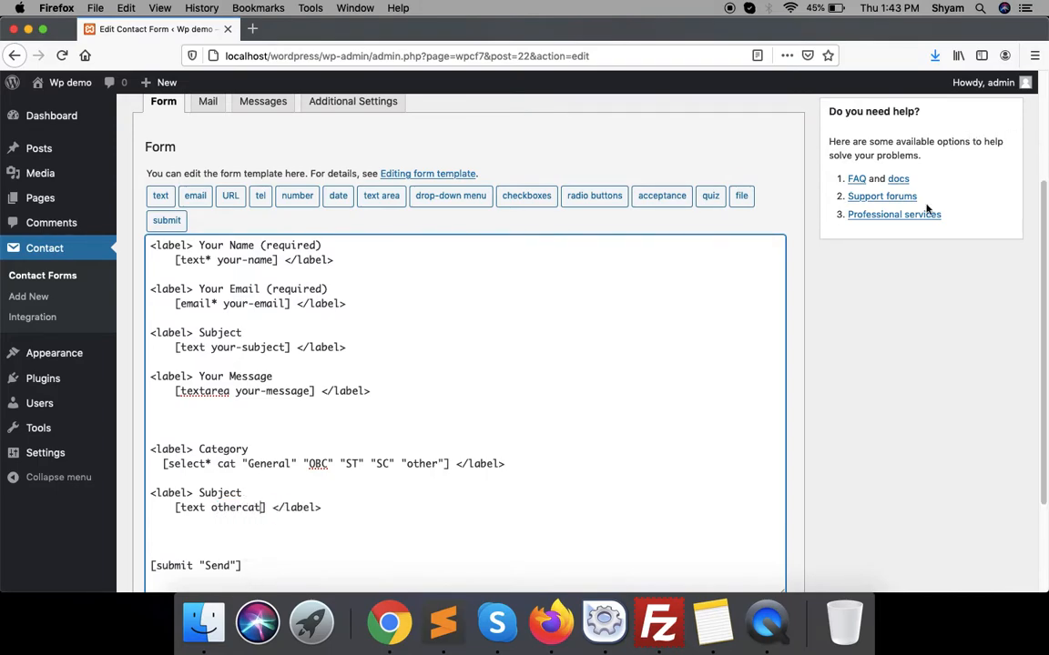
# - Save Contact form 1 and select its shortcode for copying
pyautogui.scroll(4, 936, 188)
pyautogui.click(996, 226)
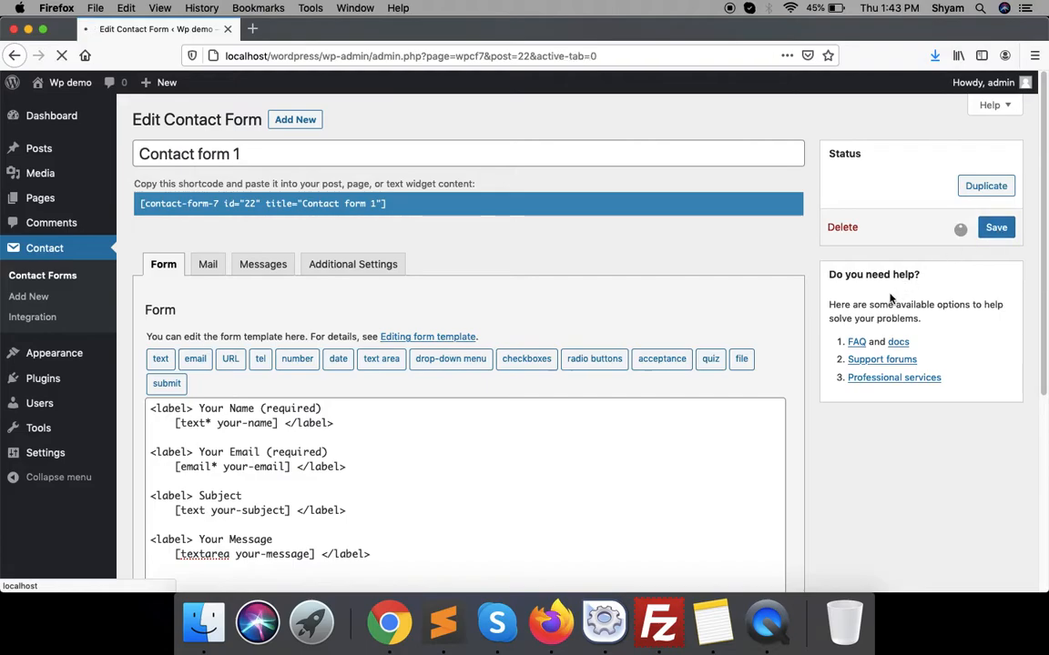
pyautogui.click(390, 247)
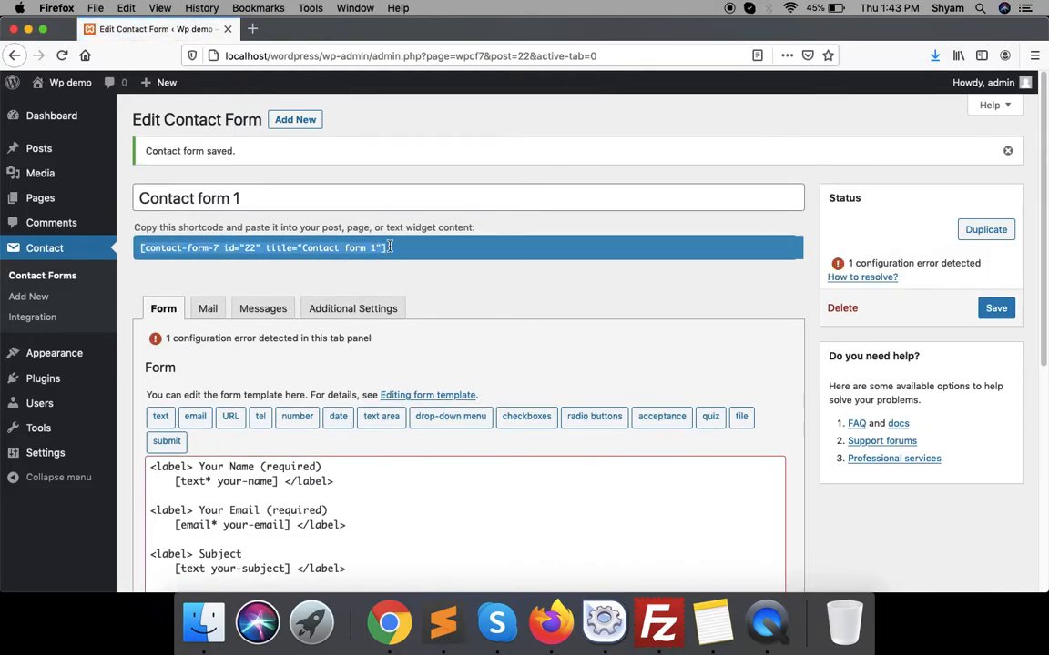
pyautogui.rightClick(390, 247)
# - Copy the shortcode, quick-update Sample Page in the Pages list, then open it for editing
pyautogui.click(427, 288)
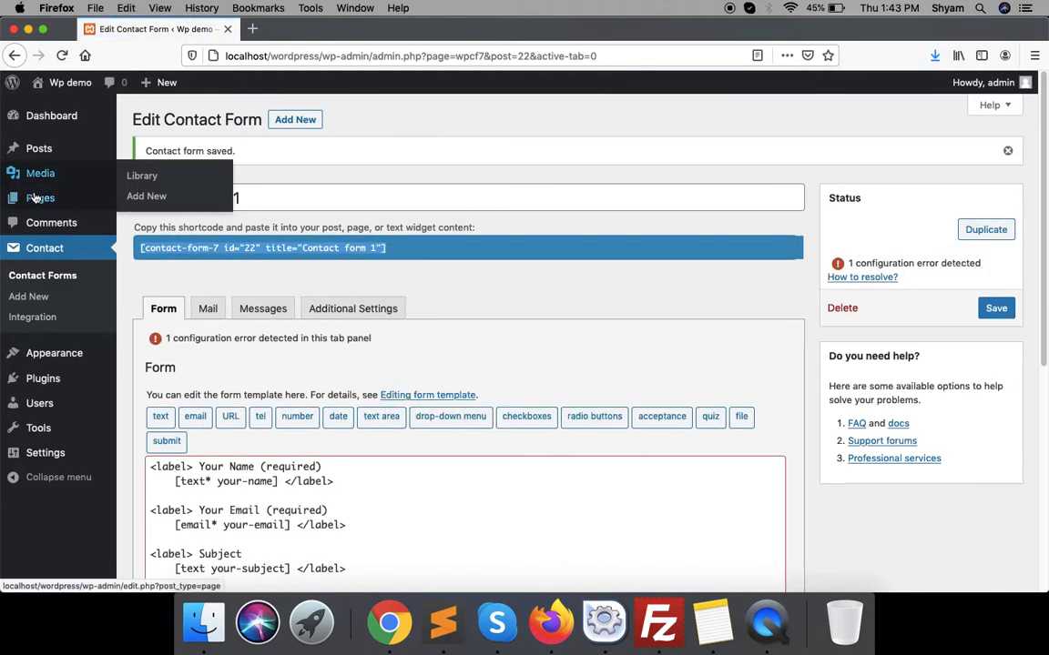
pyautogui.click(107, 206)
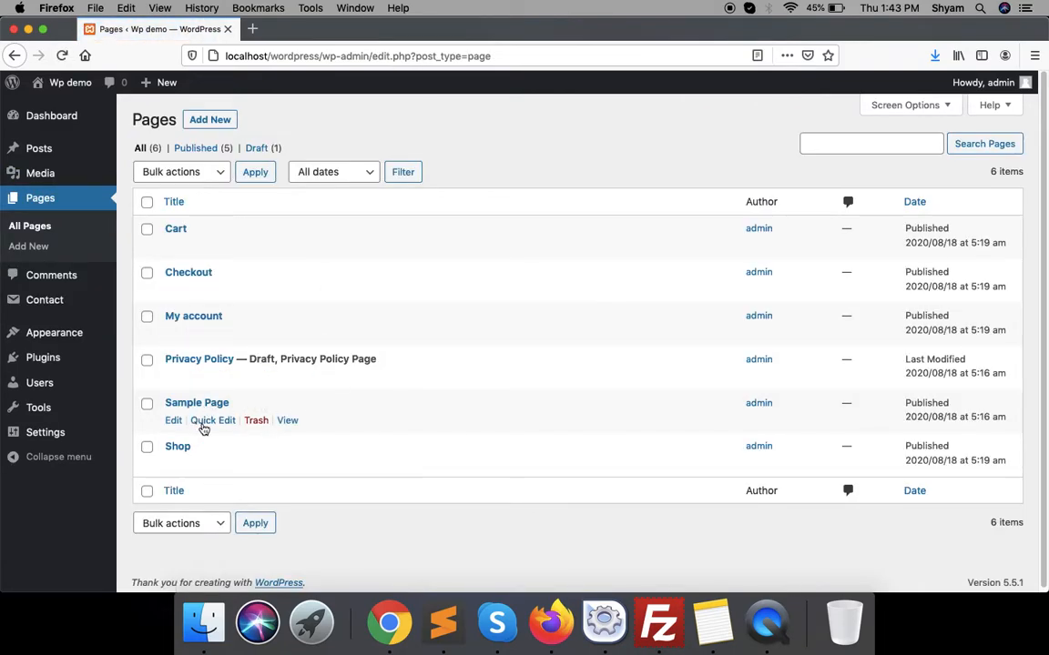
pyautogui.click(207, 421)
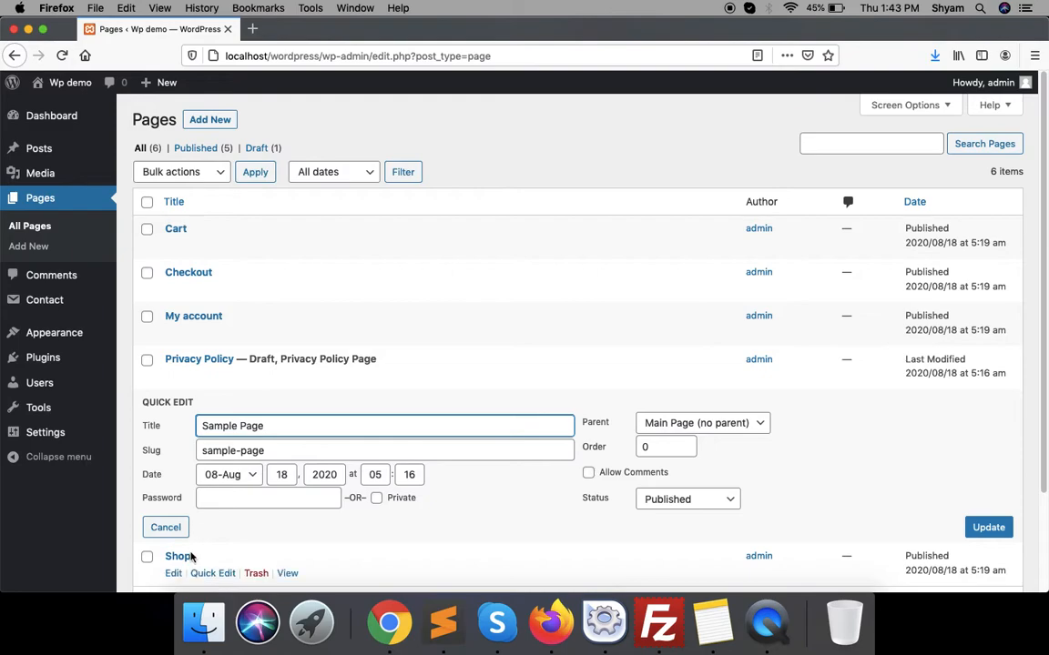
pyautogui.click(977, 535)
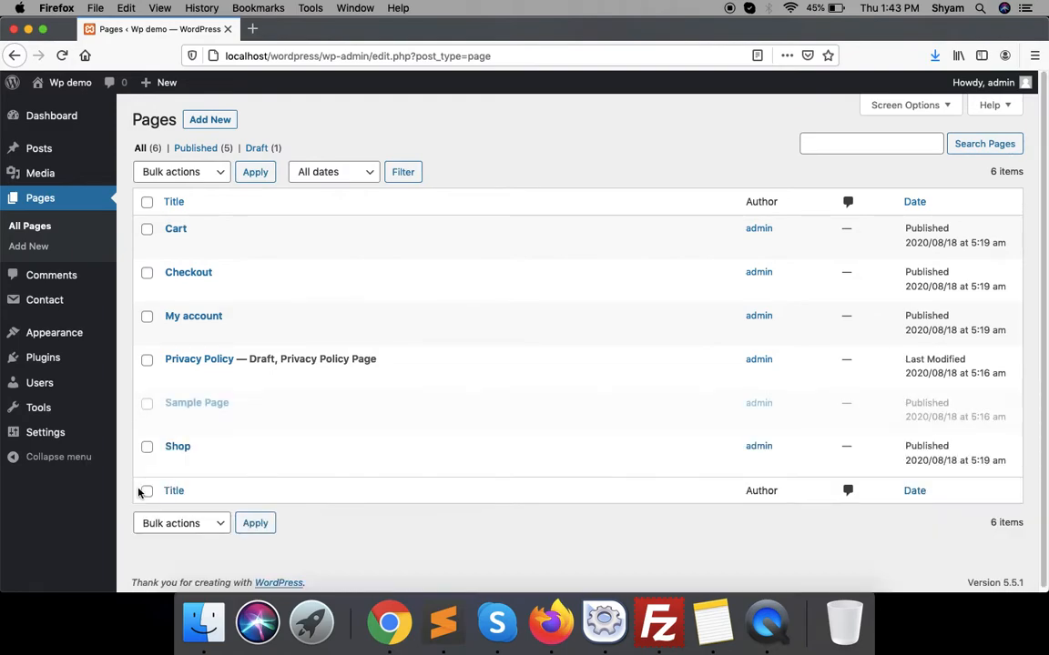
pyautogui.click(174, 421)
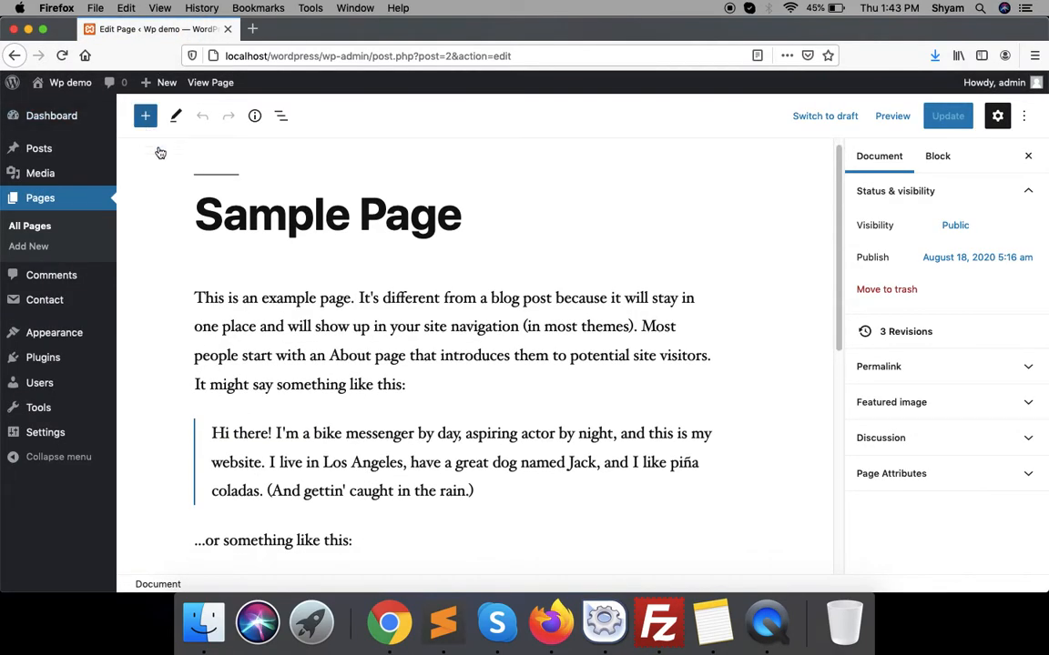
# - Add a Shortcode block to Sample Page containing the Contact form 1 shortcode
pyautogui.click(143, 122)
pyautogui.write('sho')
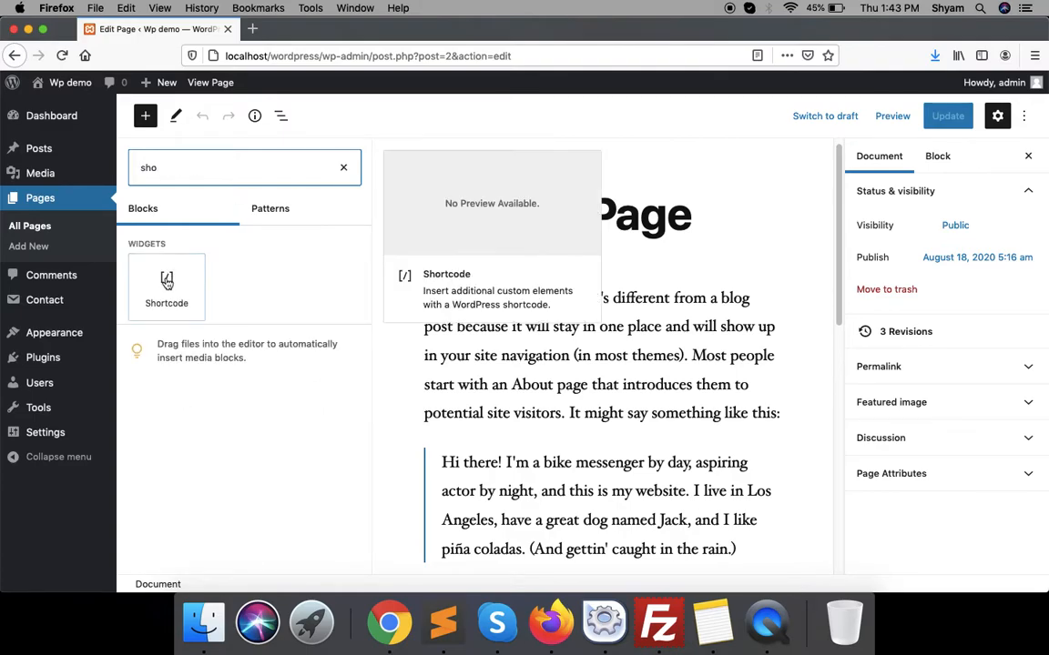
pyautogui.click(167, 283)
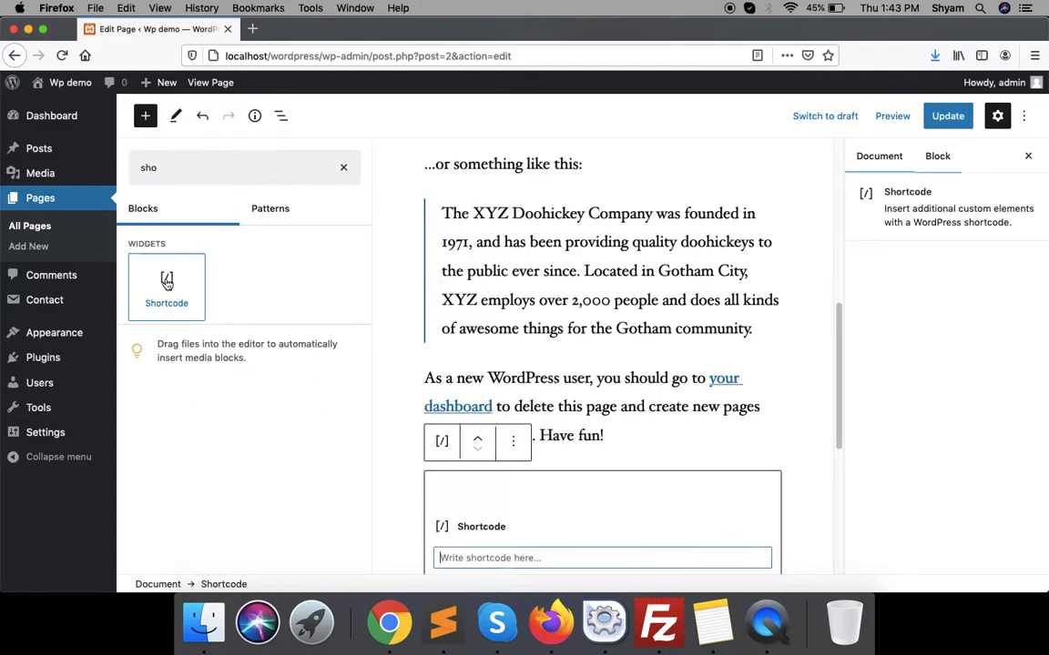
pyautogui.press('super+v')
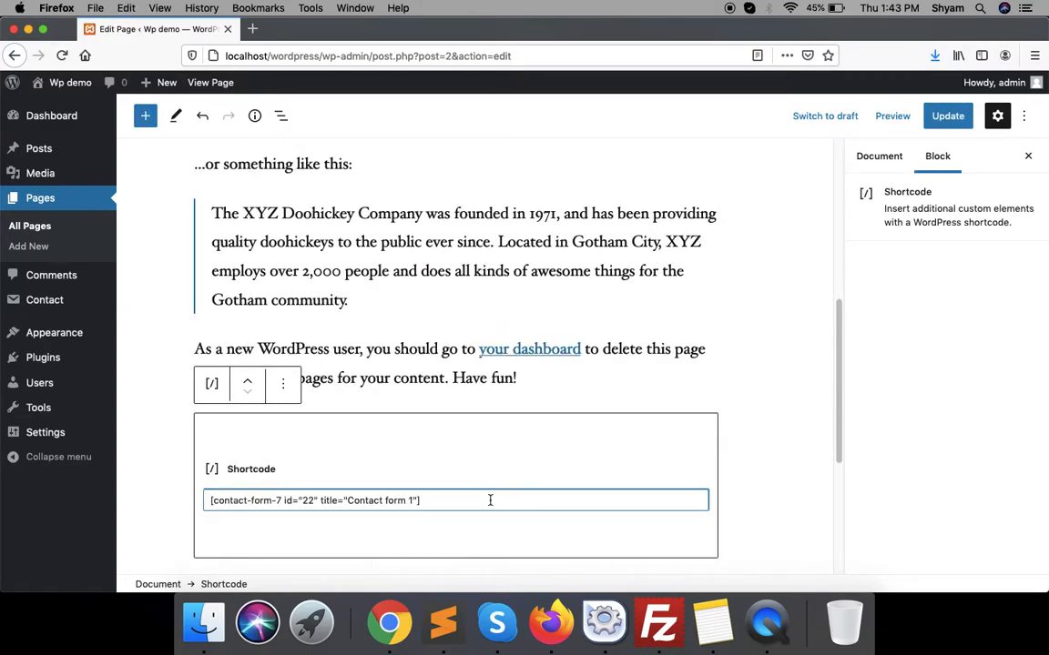
# - Update Sample Page and view the live page in a new tab
pyautogui.click(945, 116)
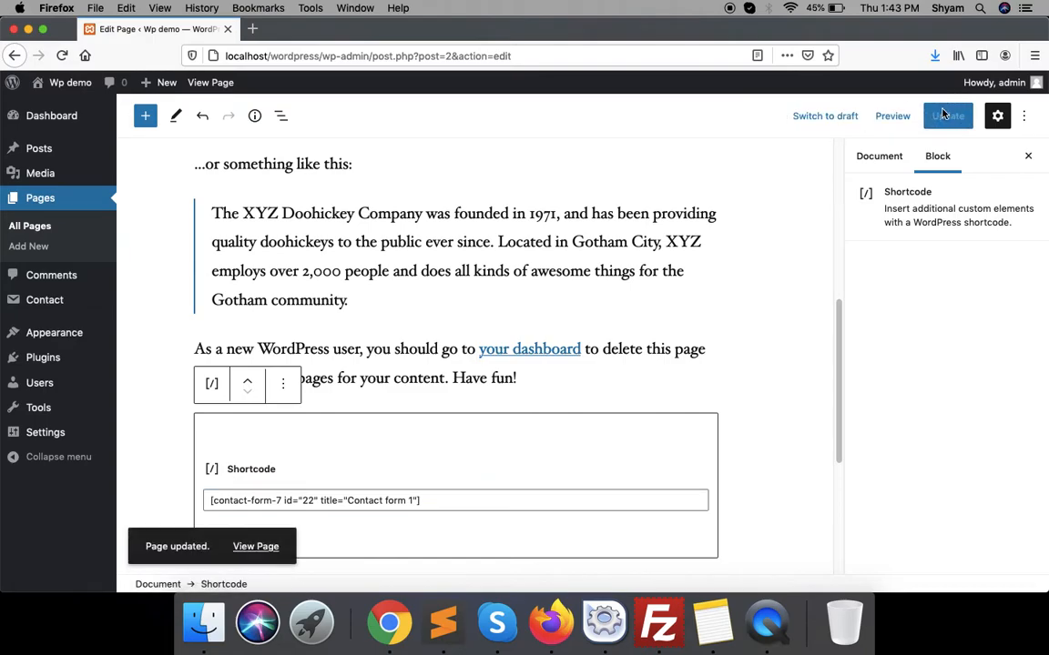
pyautogui.keyDown('super'); pyautogui.click(255, 546); pyautogui.keyUp('super')
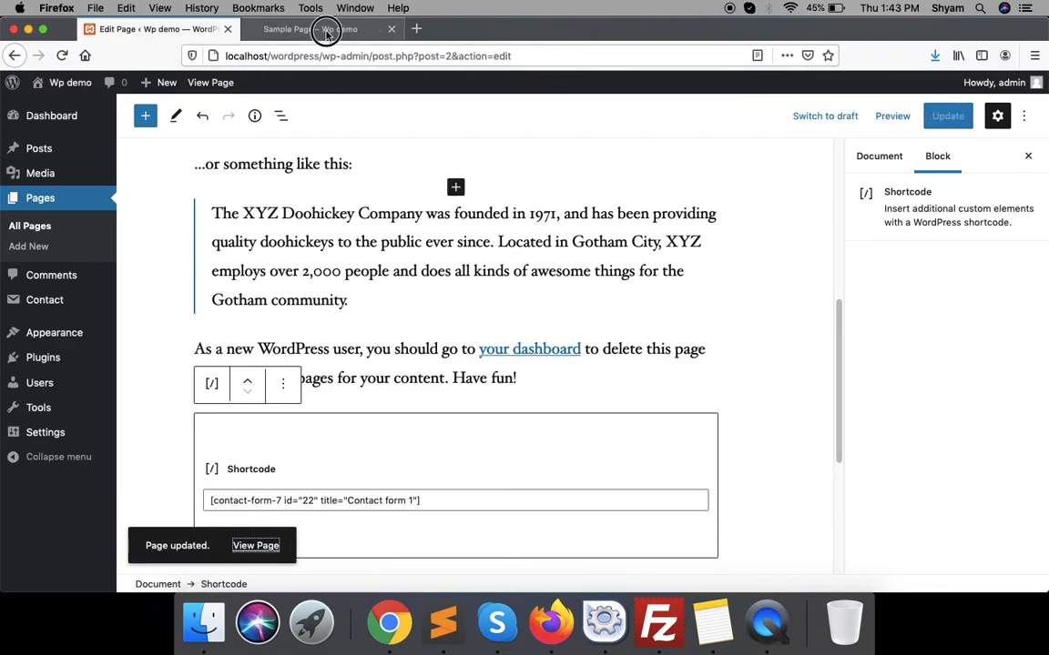
pyautogui.click(326, 30)
# - Scroll the live Sample Page down to the form and try the new Subject field
pyautogui.scroll(-10, 341, 419)
pyautogui.scroll(-5, 346, 401)
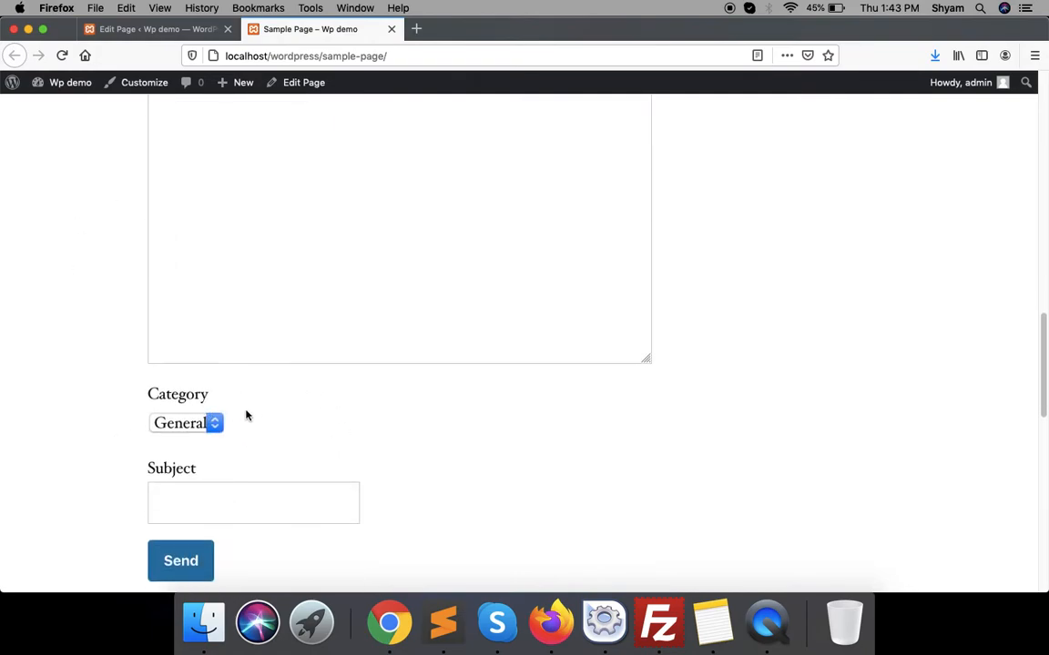
pyautogui.moveTo(143, 473); pyautogui.dragTo(243, 472)
pyautogui.click(176, 470)
# - Return to the editor tab and head to the Contact menu
pyautogui.click(186, 35)
pyautogui.scroll(-5, 312, 520)
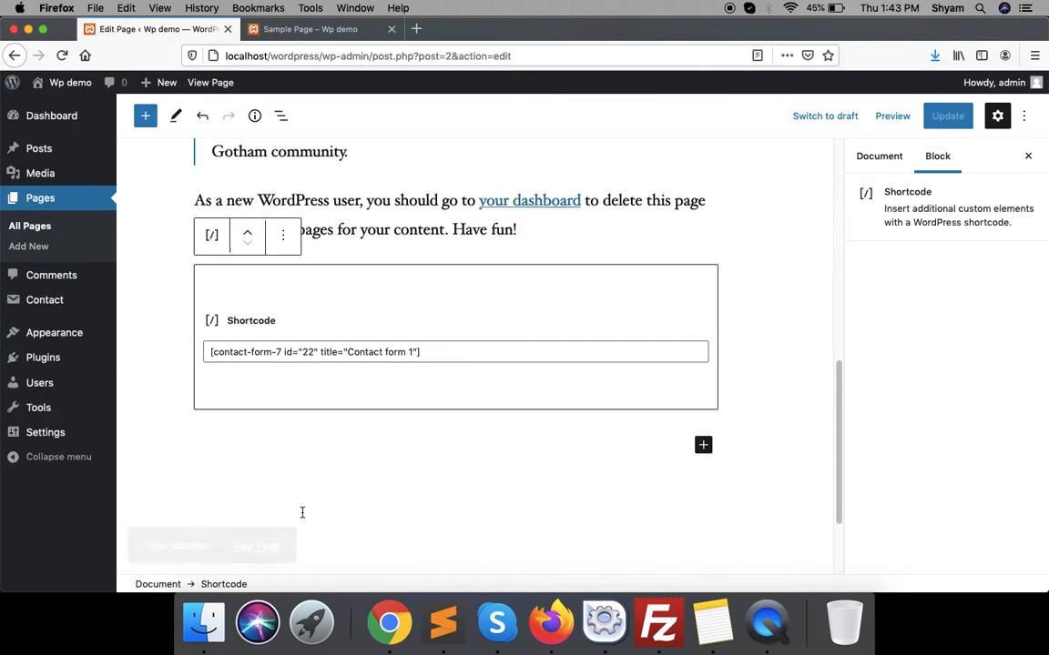
pyautogui.moveTo(52, 299)
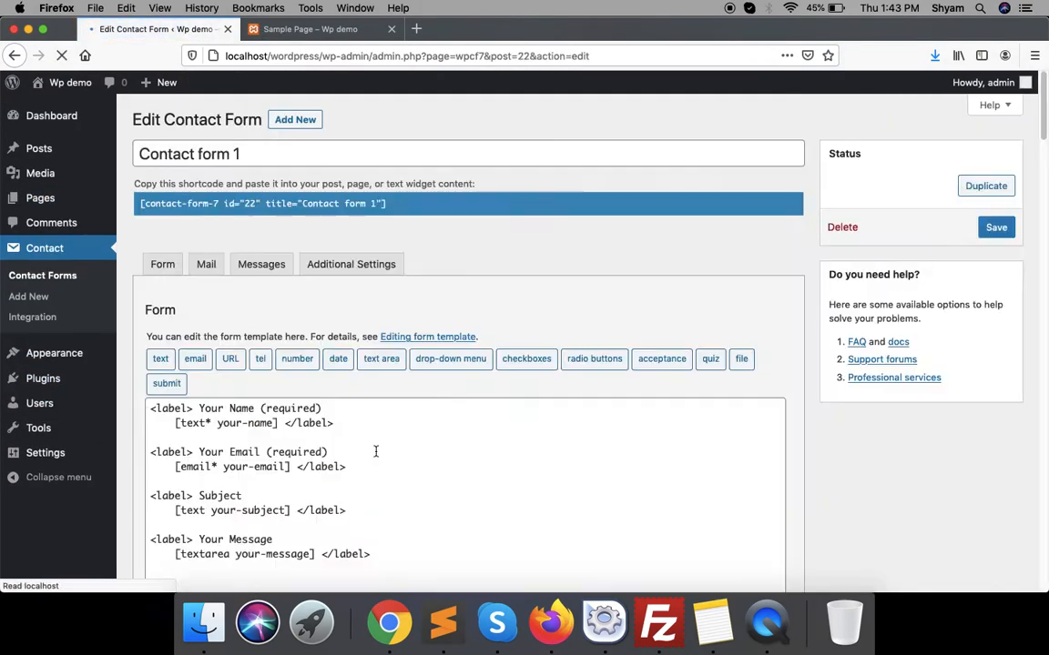
# - Relabel the othercat field 'Other category', save the form, and go to the sample page tab
pyautogui.scroll(-6, 374, 451)
pyautogui.doubleClick(221, 343)
pyautogui.write('If')
pyautogui.press('BackSpace')
pyautogui.press('BackSpace')
pyautogui.write('Other category')
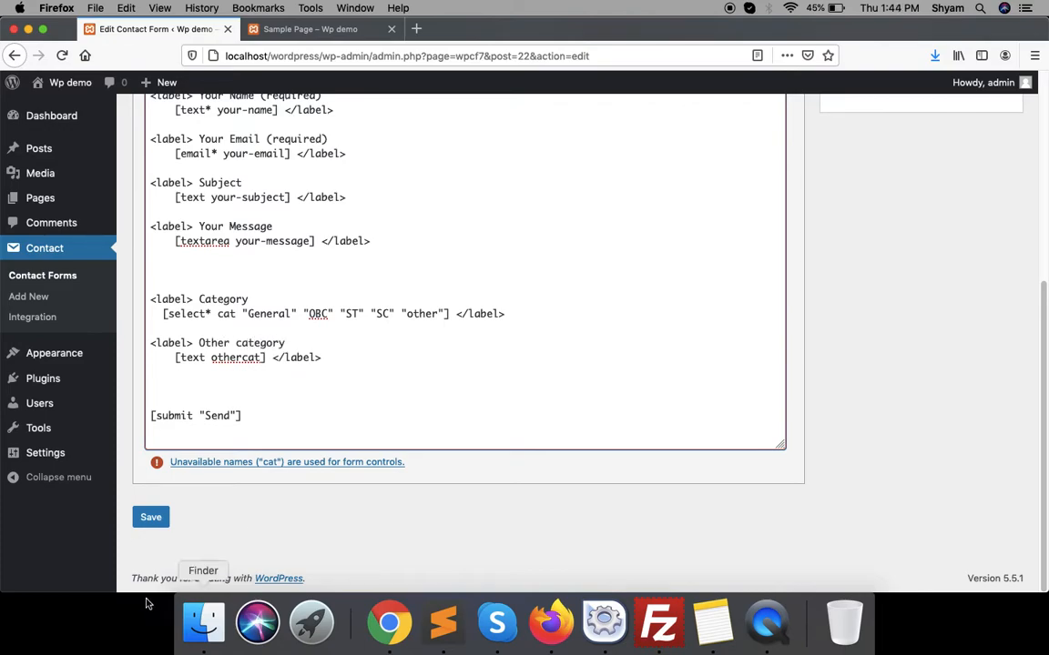
pyautogui.click(150, 516)
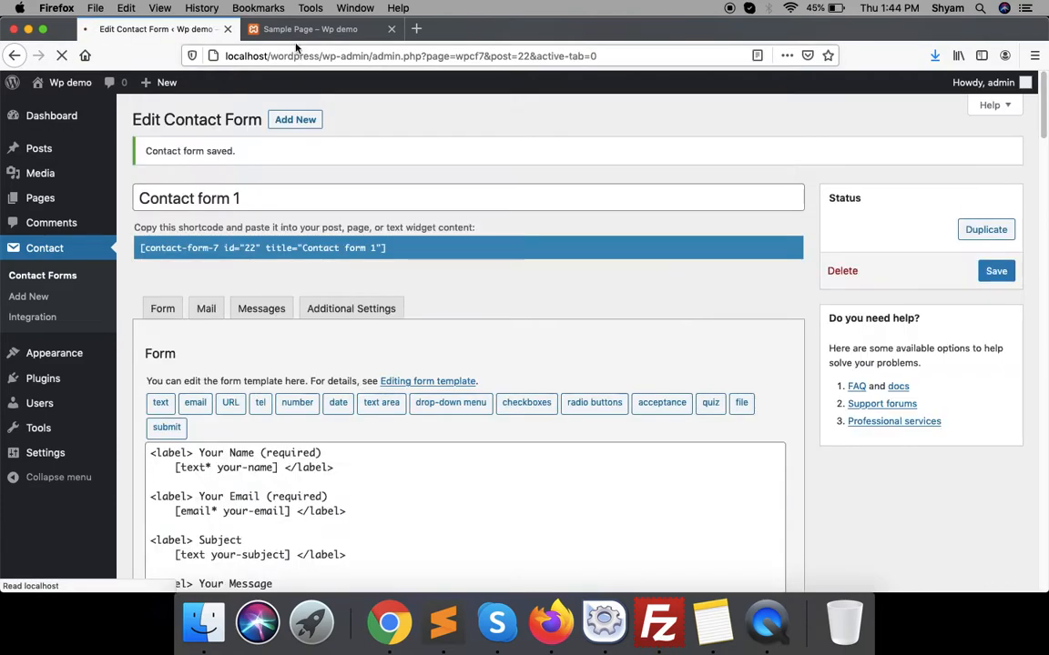
pyautogui.hotkey('ctrl', 'Tab')
# - Reload the sample page and set Category to OBC, then other, to reveal Other category
pyautogui.click(61, 58)
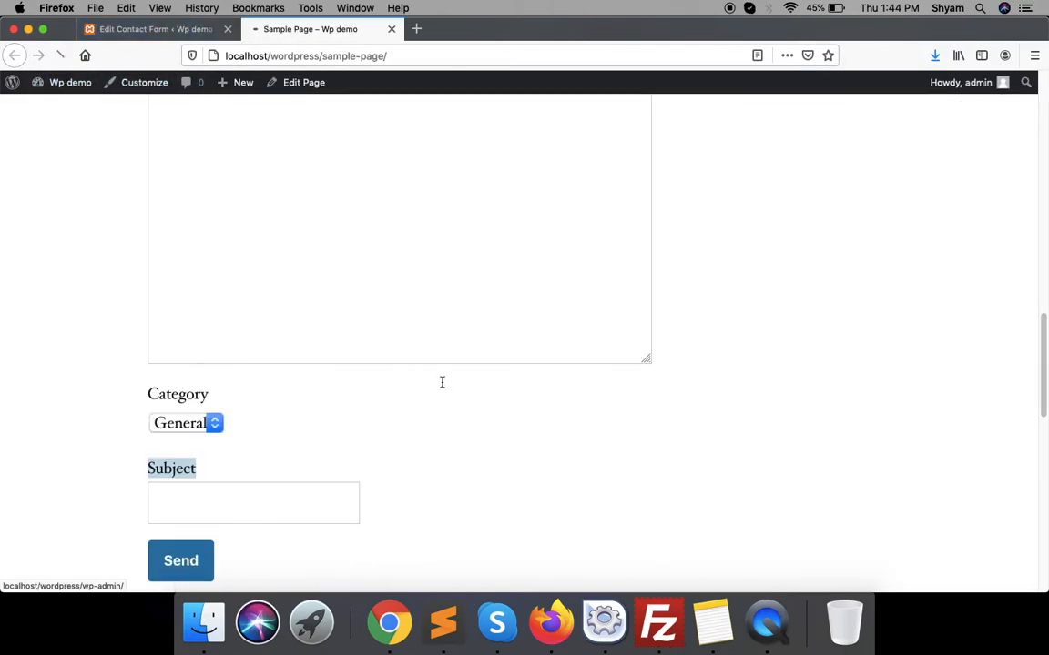
pyautogui.click(182, 422)
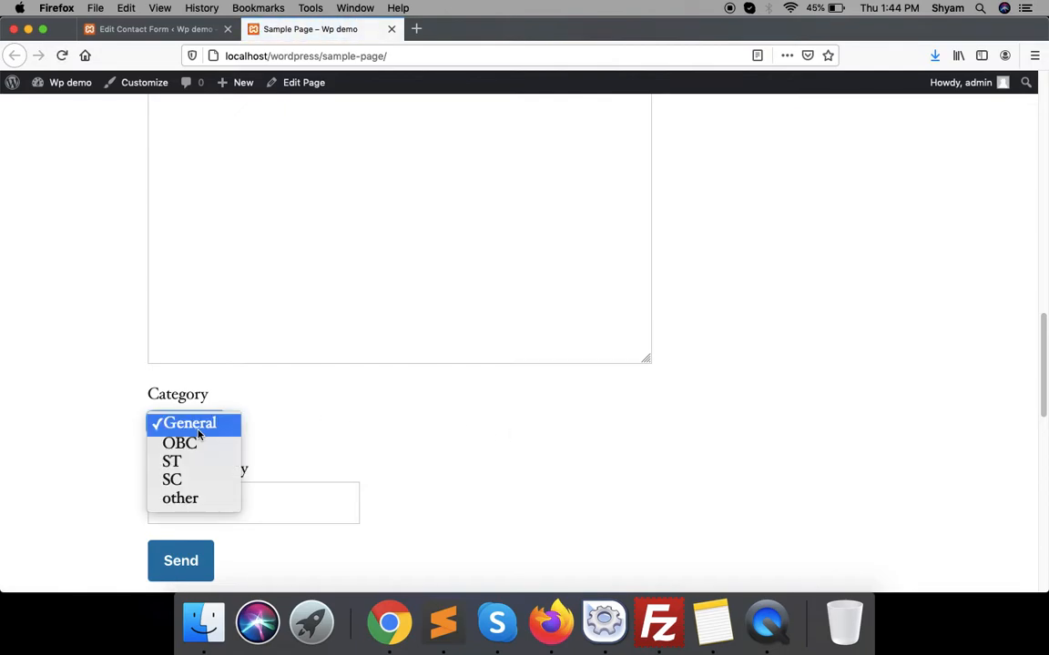
pyautogui.click(200, 443)
pyautogui.click(205, 432)
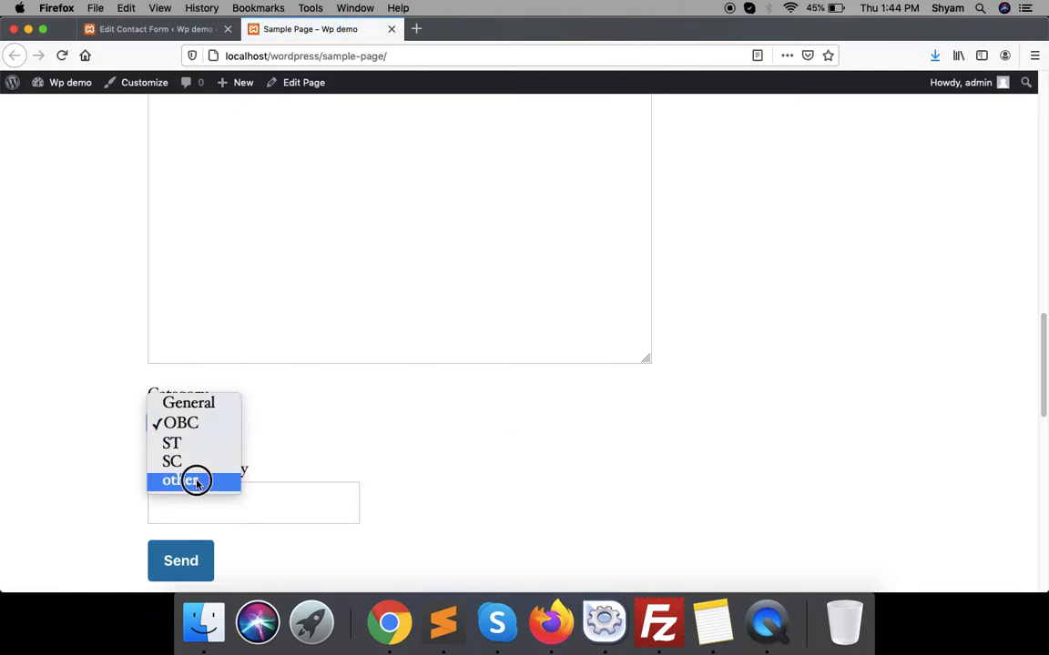
pyautogui.click(196, 480)
pyautogui.click(188, 424)
pyautogui.click(193, 444)
pyautogui.moveTo(150, 468); pyautogui.dragTo(353, 521)
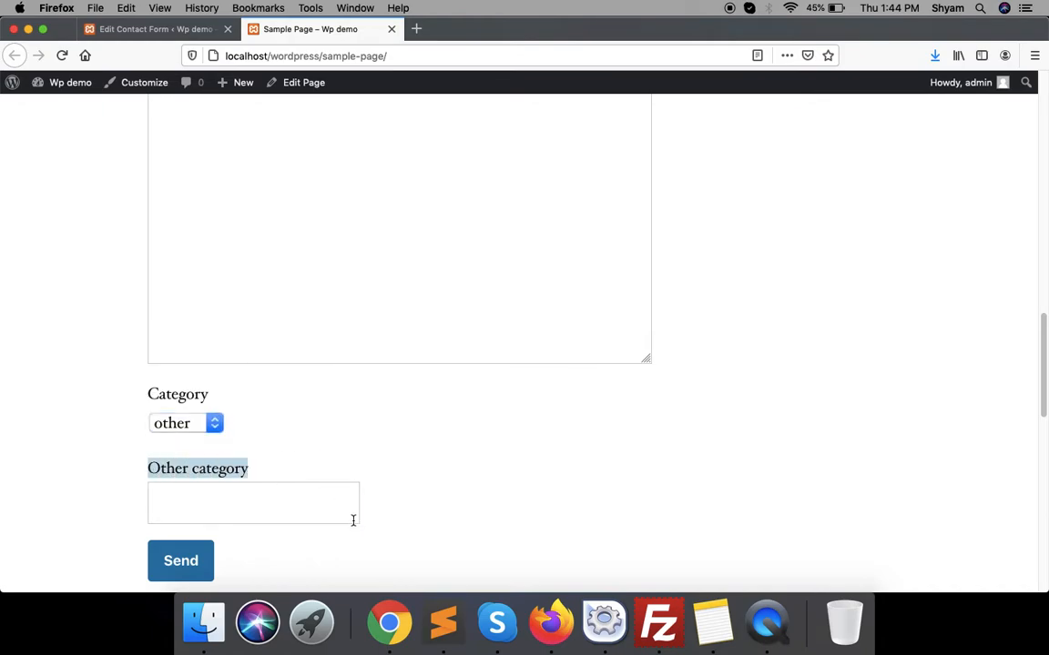
pyautogui.click(133, 34)
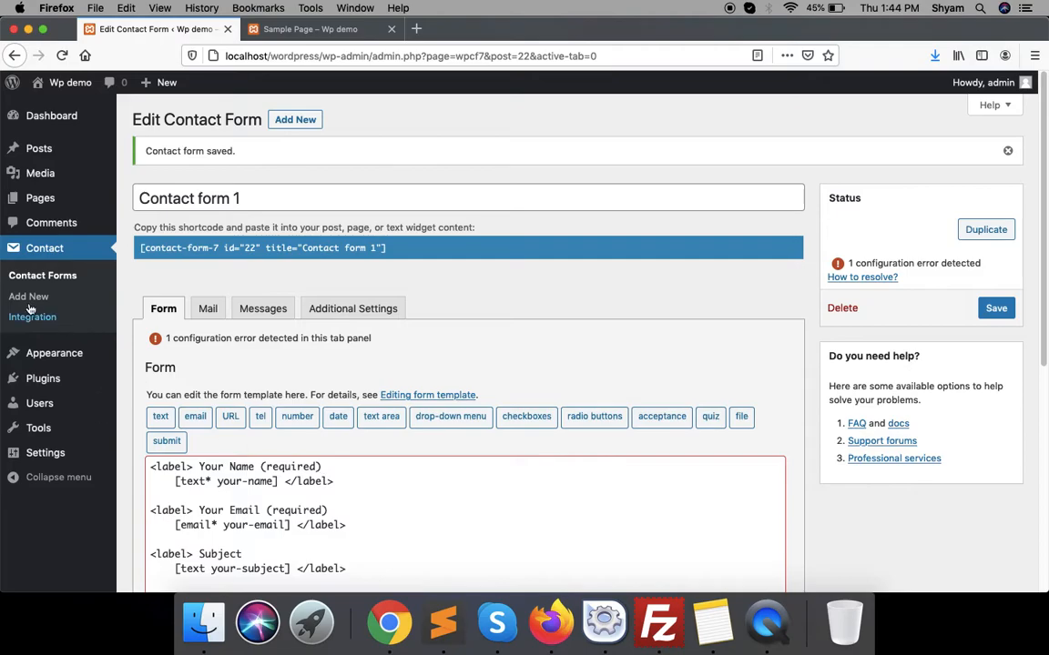
# - Search plugins for 'contact form 7 conditional field', then install and activate Contact Form 7 – Conditional Fields
pyautogui.moveTo(43, 379)
pyautogui.click(146, 408)
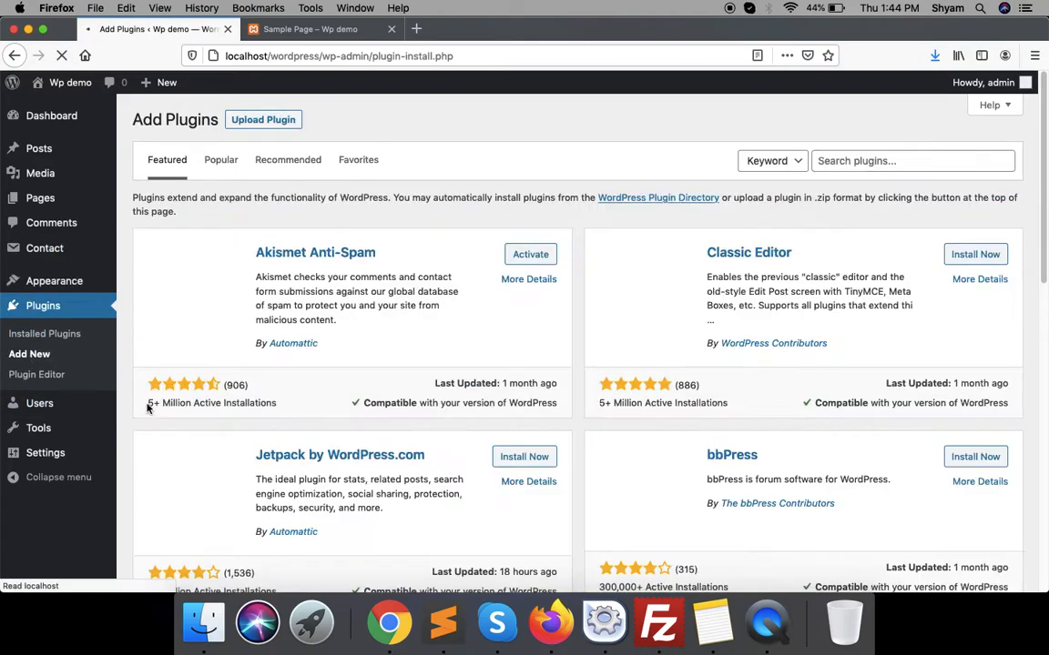
pyautogui.click(936, 161)
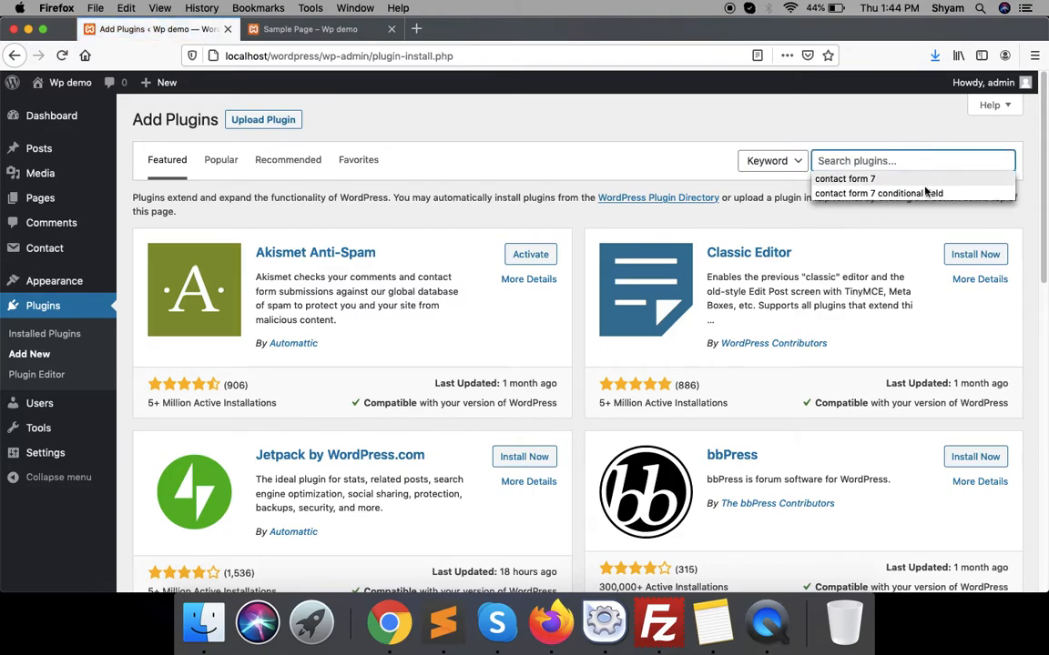
pyautogui.click(865, 192)
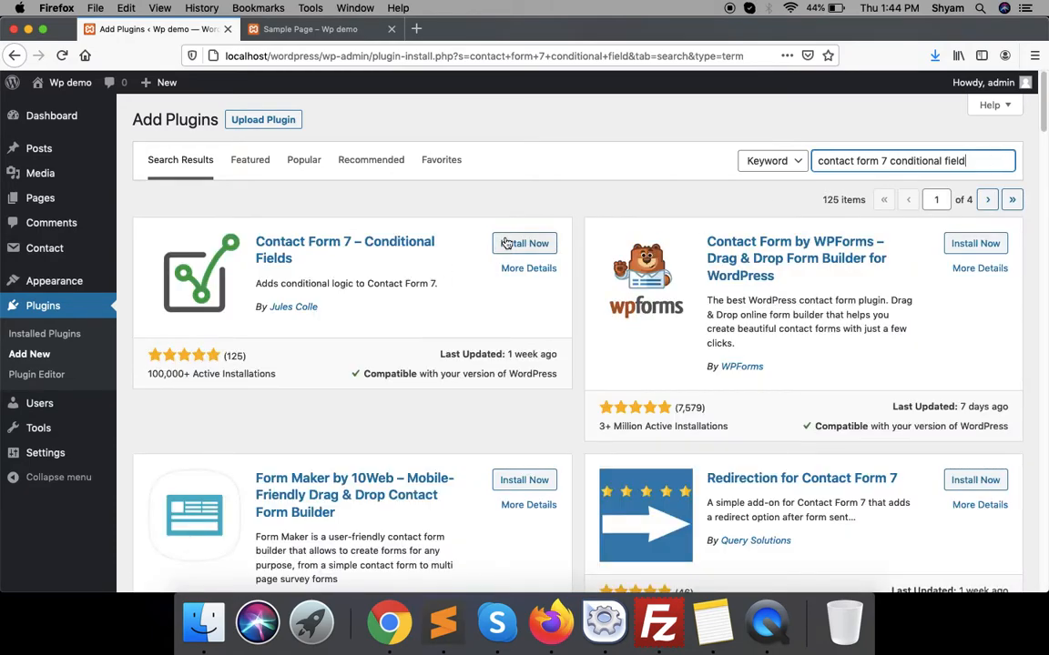
pyautogui.click(506, 243)
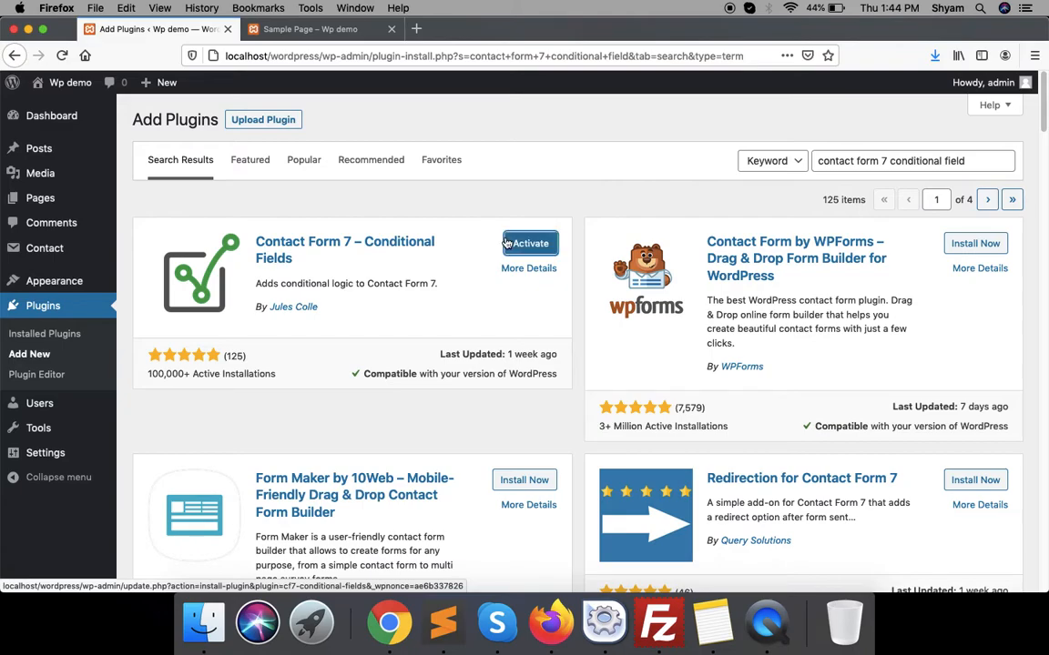
pyautogui.click(534, 248)
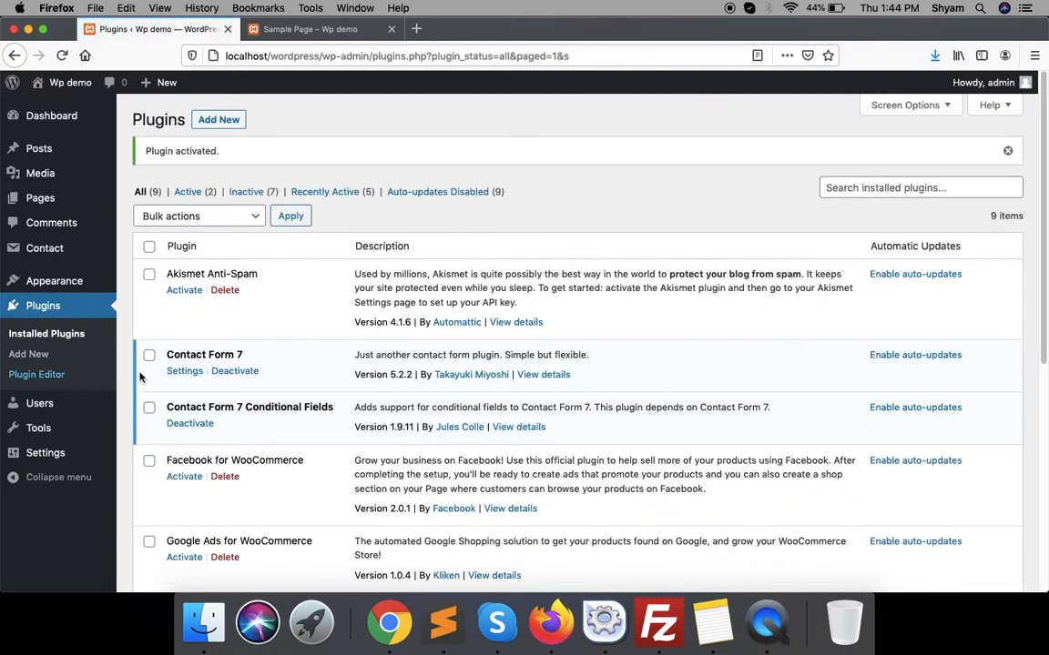
# - Open Contact form 1 from the Contact Forms list in the form editor
pyautogui.moveTo(98, 249)
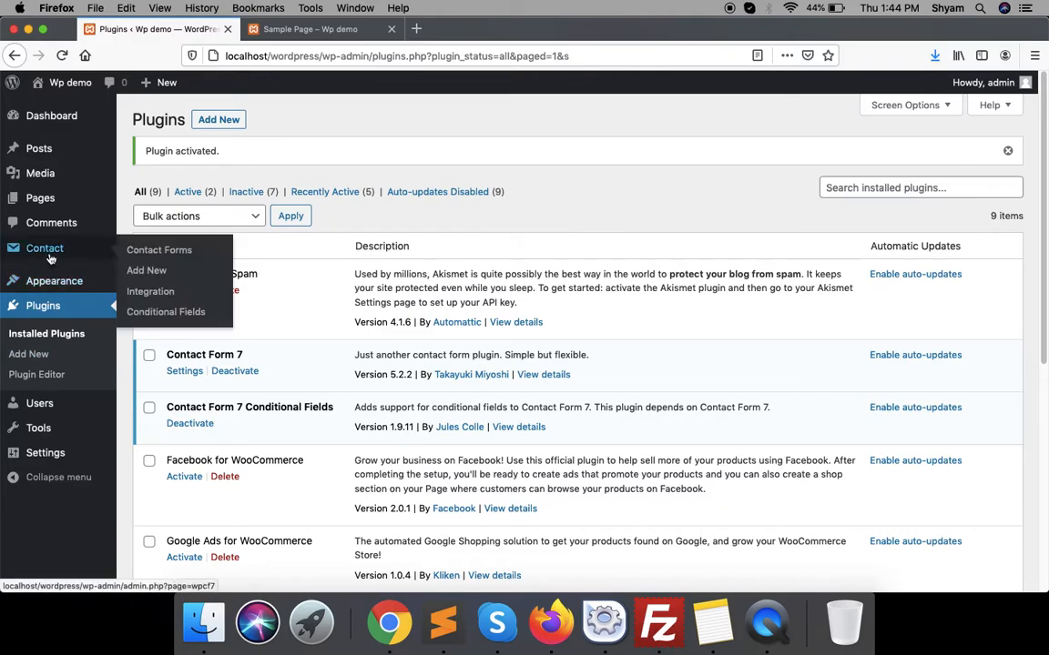
pyautogui.click(147, 254)
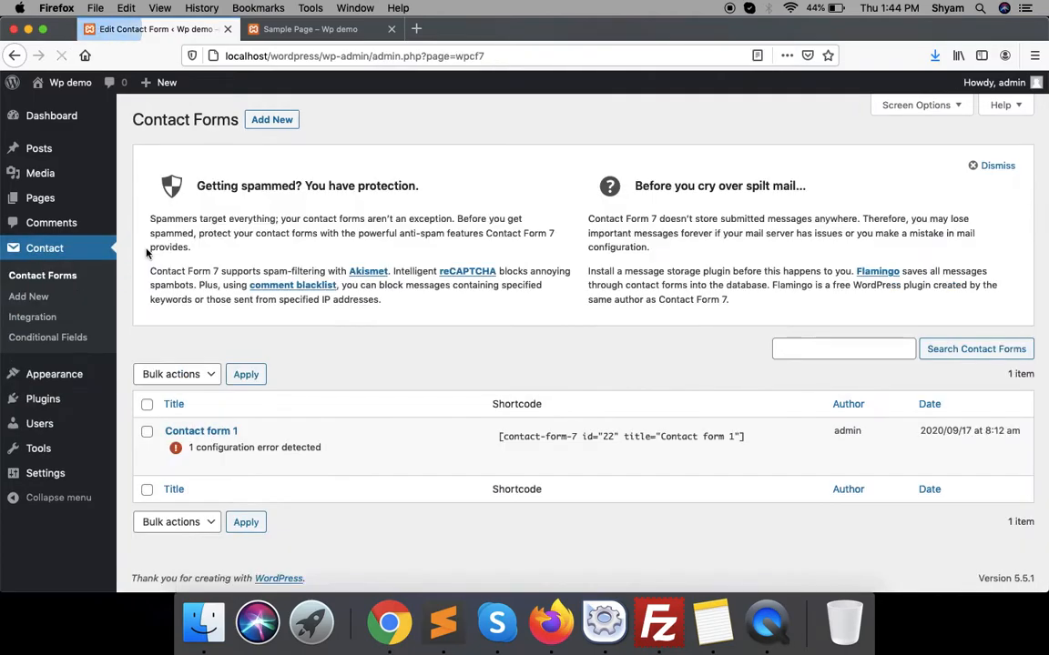
pyautogui.click(189, 433)
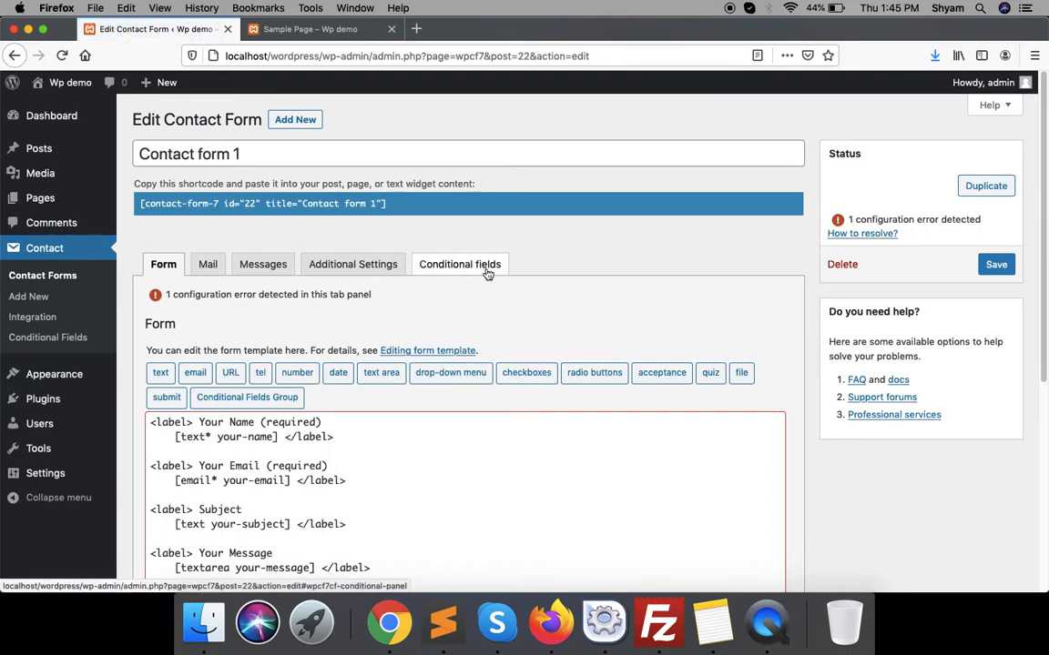
pyautogui.scroll(-2, 416, 418)
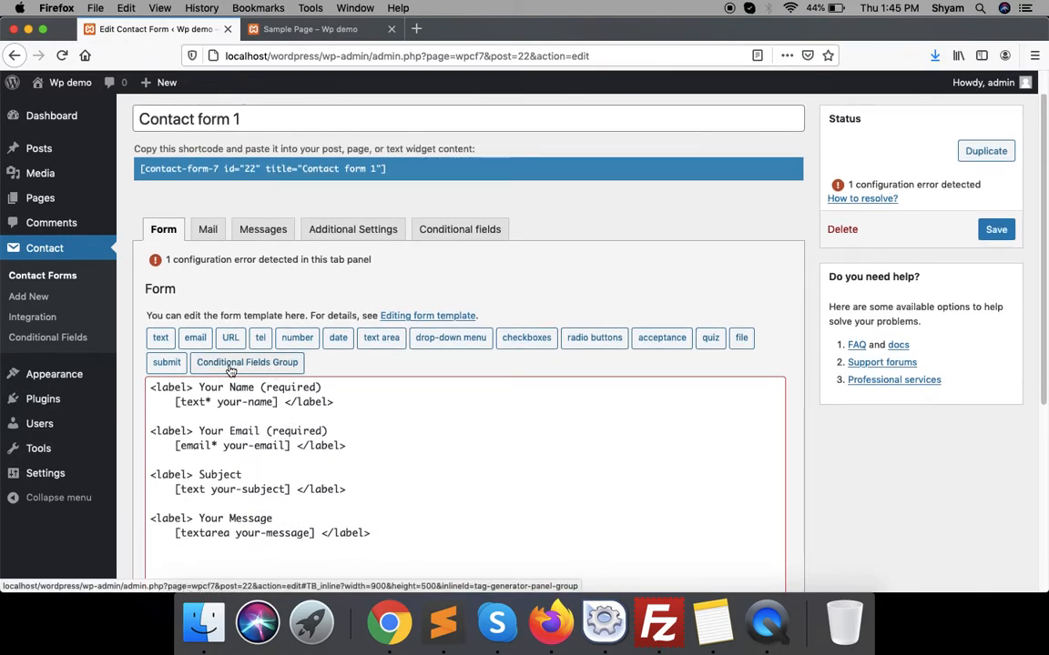
# - Insert a [group showhide clear_on_hide] tag on a new line below the Category field
pyautogui.scroll(-5, 273, 410)
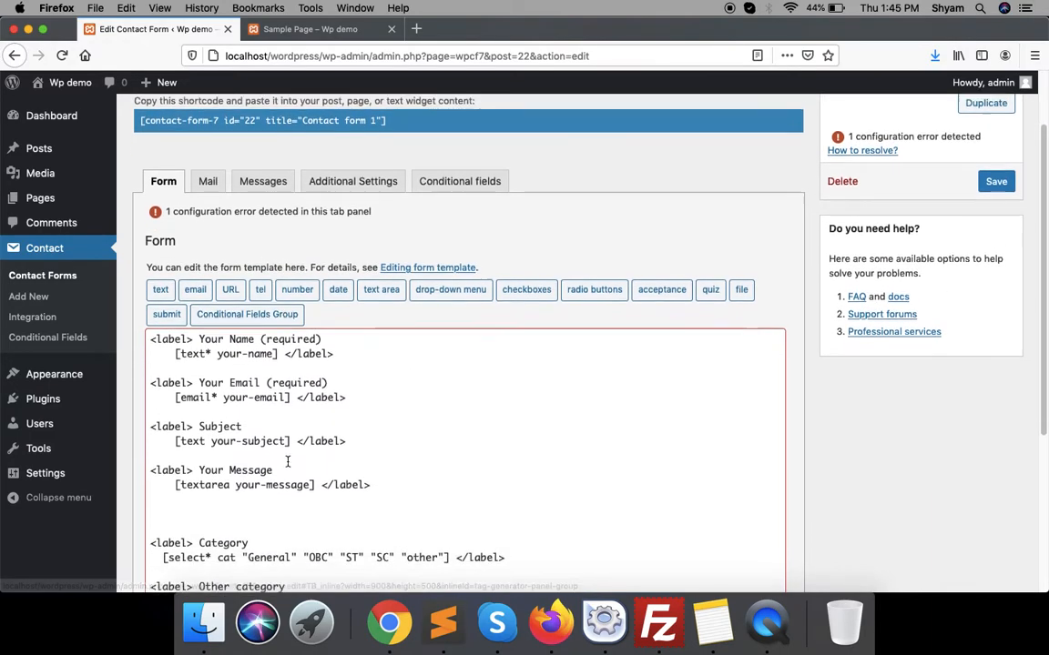
pyautogui.click(224, 446)
pyautogui.press('Return')
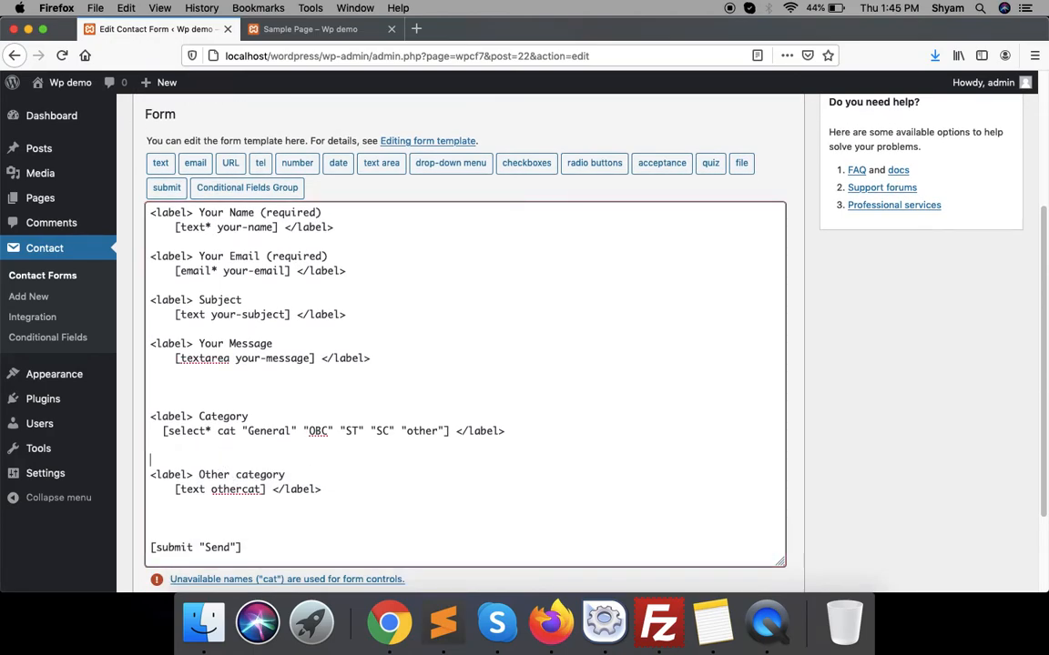
pyautogui.click(249, 192)
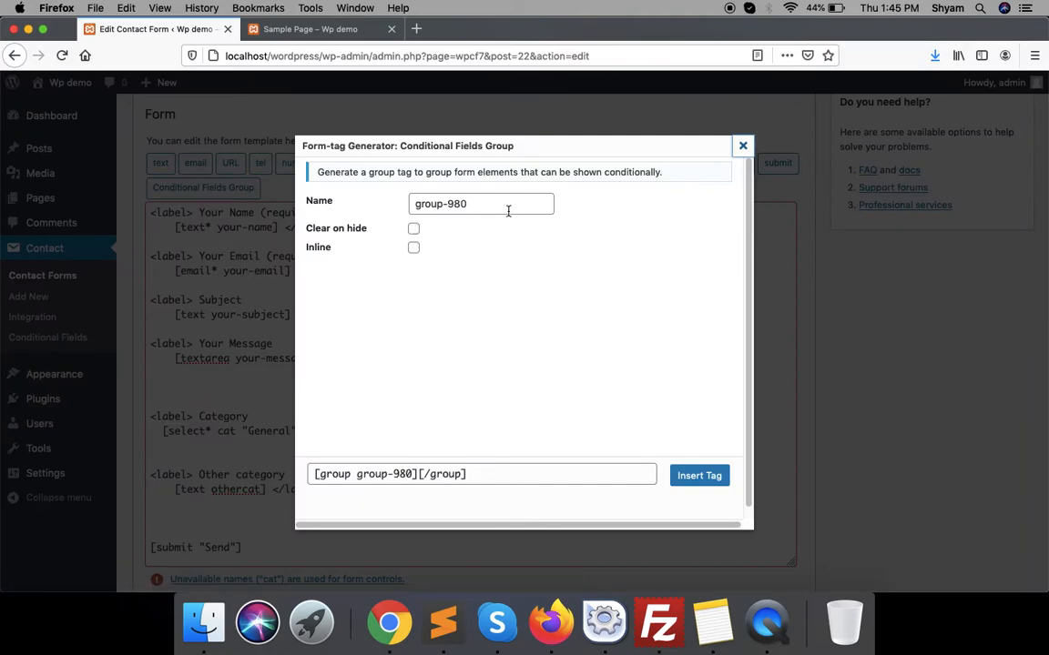
pyautogui.moveTo(513, 208); pyautogui.dragTo(414, 197)
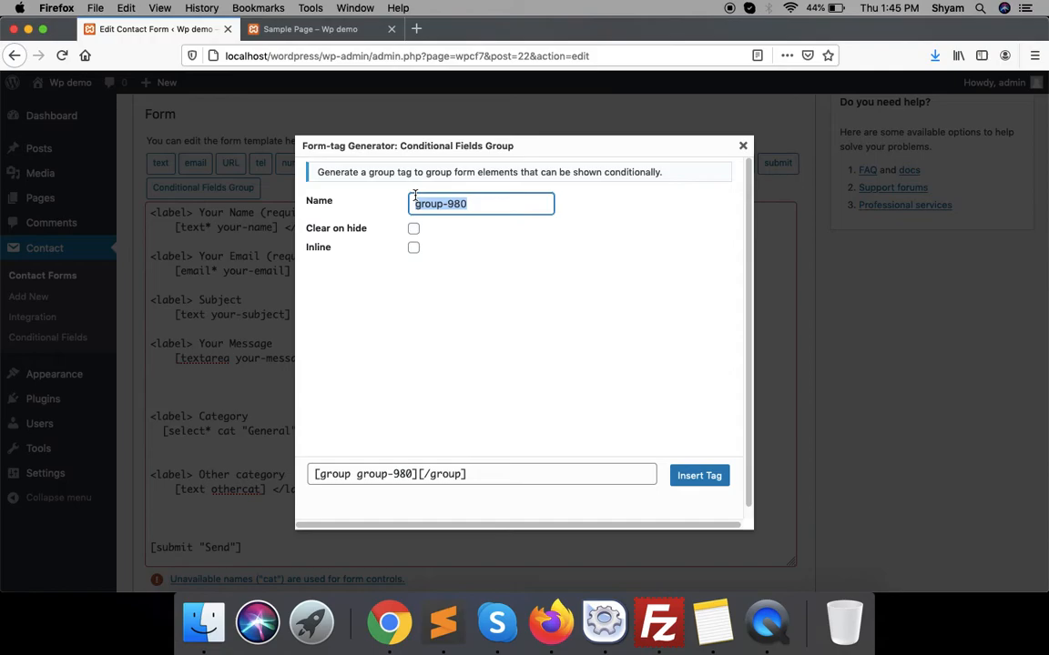
pyautogui.write('showhide')
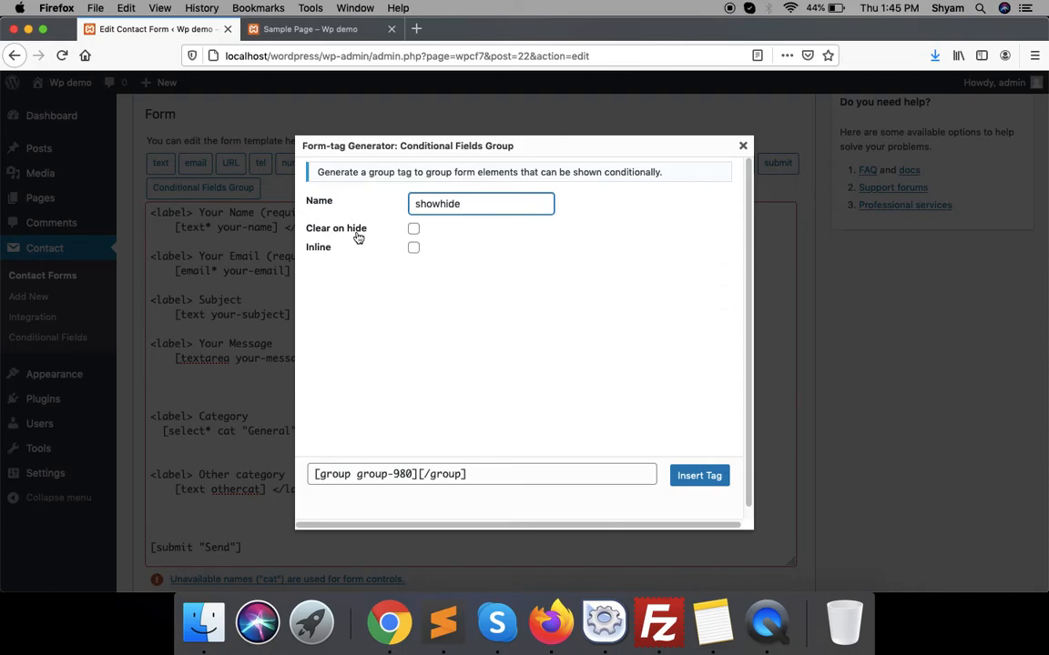
pyautogui.click(414, 230)
pyautogui.click(714, 476)
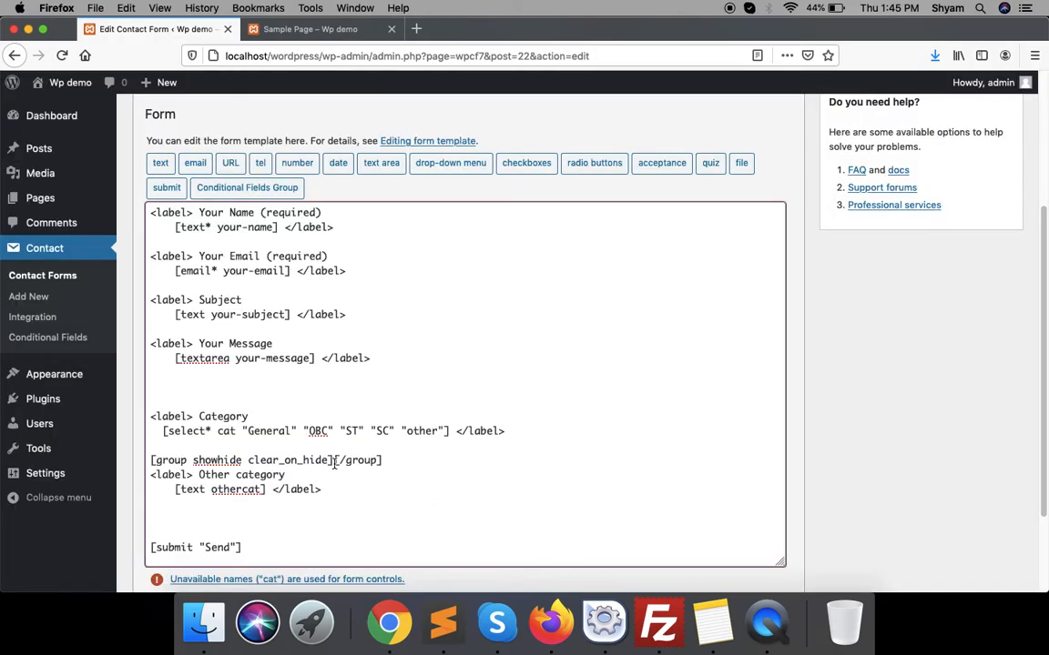
# - Move the Other category label and field lines inside the showhide group tags
pyautogui.press('Return')
pyautogui.press('Return')
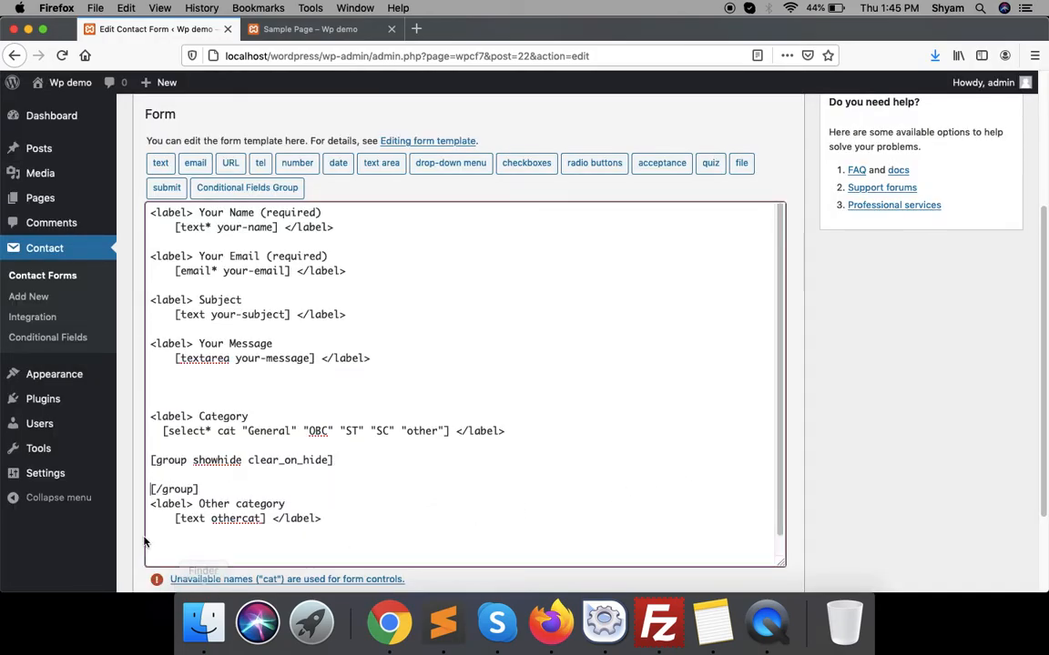
pyautogui.scroll(-1, 209, 546)
pyautogui.moveTo(323, 501); pyautogui.dragTo(146, 487)
pyautogui.press('super+x')
pyautogui.click(182, 472)
pyautogui.press('super+v')
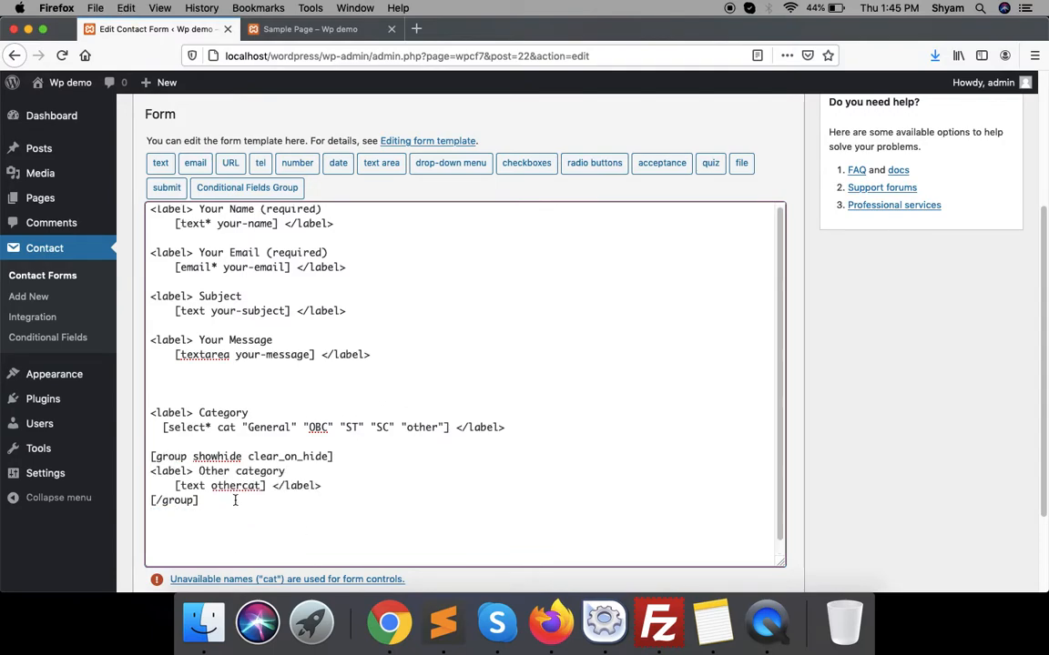
# - Check the showhide group block and save the form template
pyautogui.moveTo(198, 500); pyautogui.dragTo(114, 456)
pyautogui.click(260, 470)
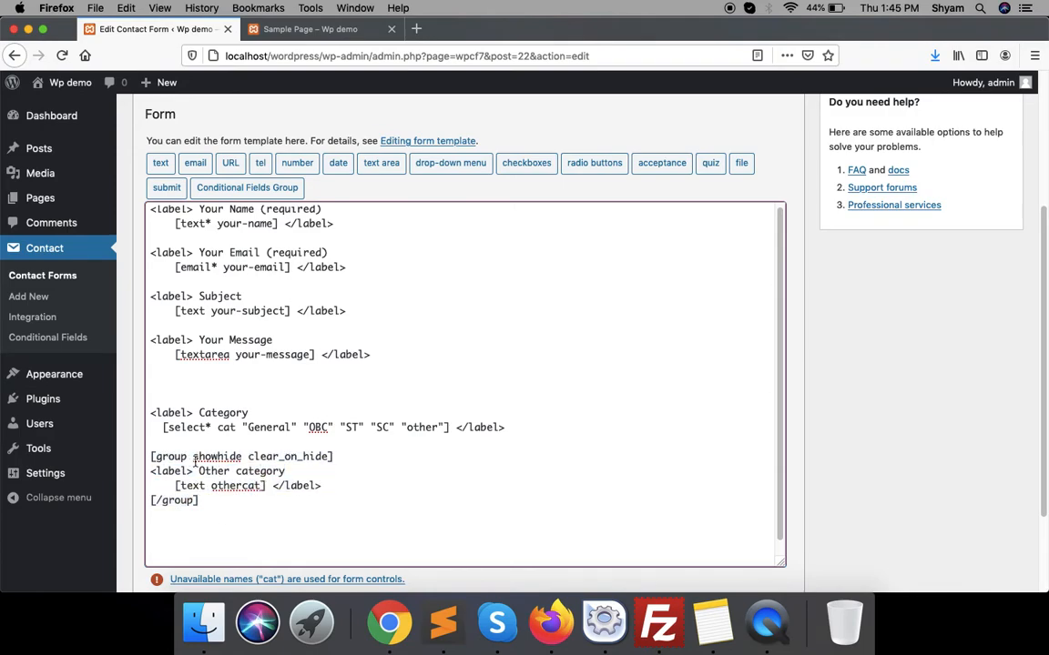
pyautogui.moveTo(217, 503); pyautogui.dragTo(126, 489)
pyautogui.click(326, 485)
pyautogui.keyDown('shift'); pyautogui.click(70, 475); pyautogui.keyUp('shift')
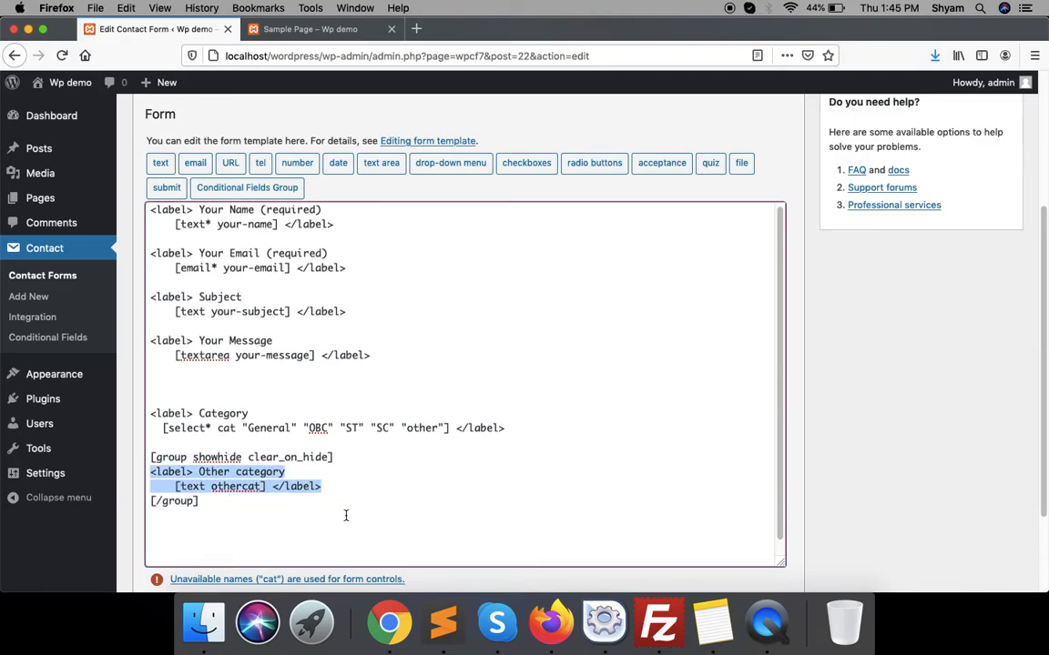
pyautogui.scroll(3, 607, 417)
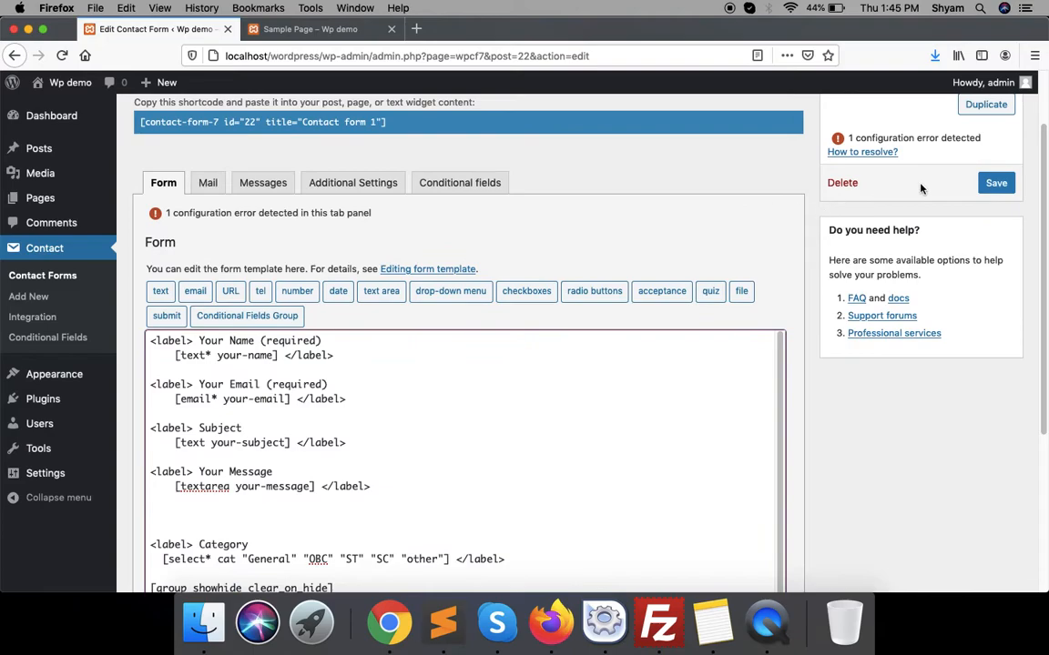
pyautogui.click(997, 183)
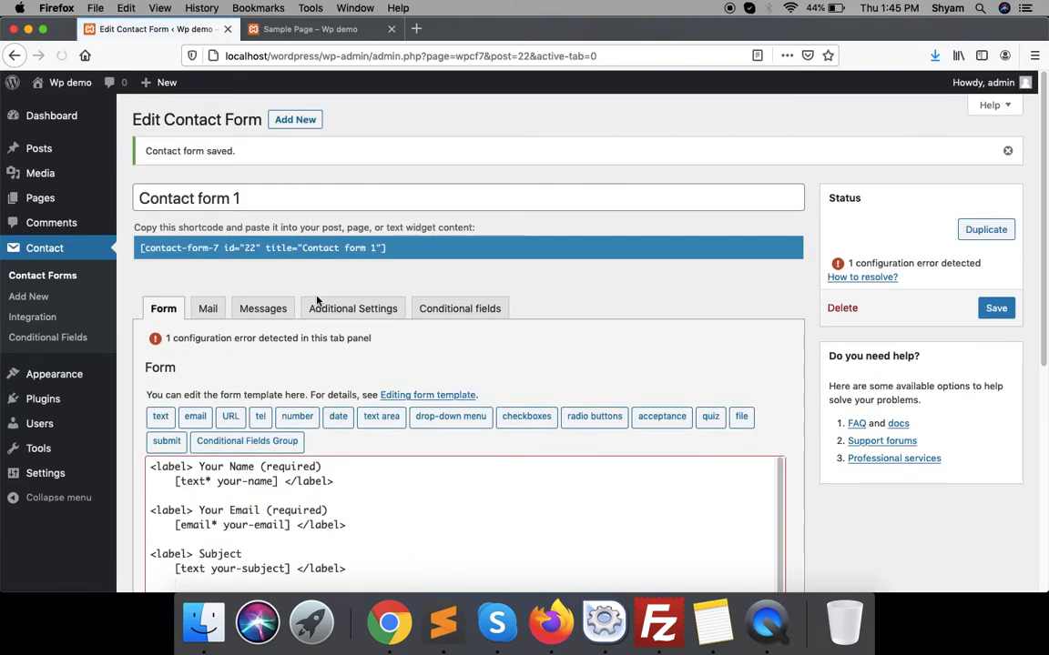
# - Add a conditional rule showing the showhide group based on the cat field
pyautogui.click(428, 308)
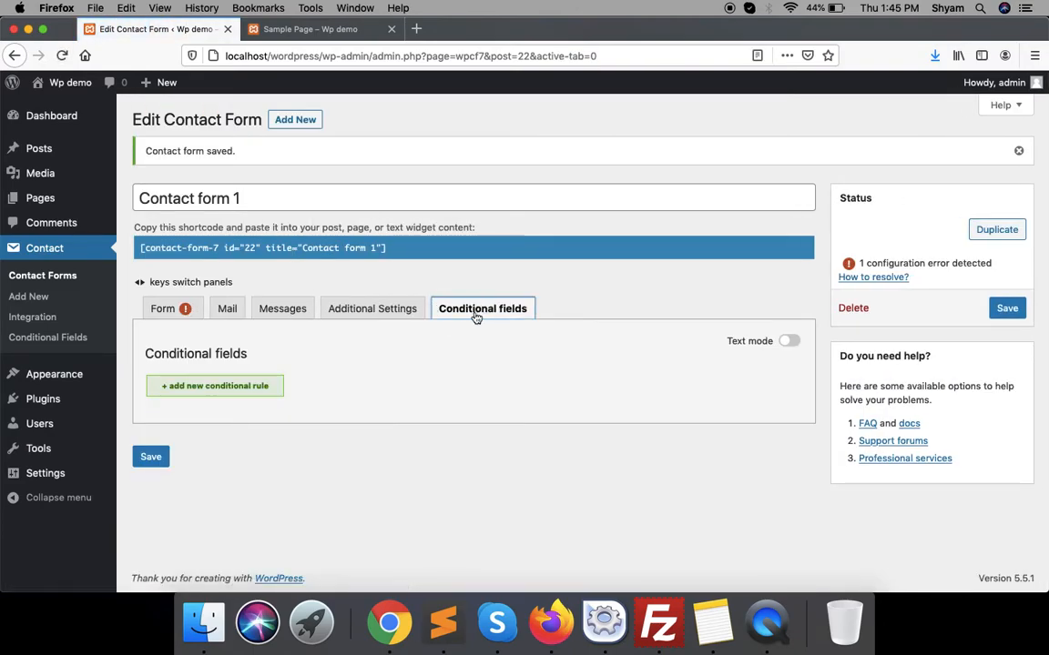
pyautogui.click(215, 392)
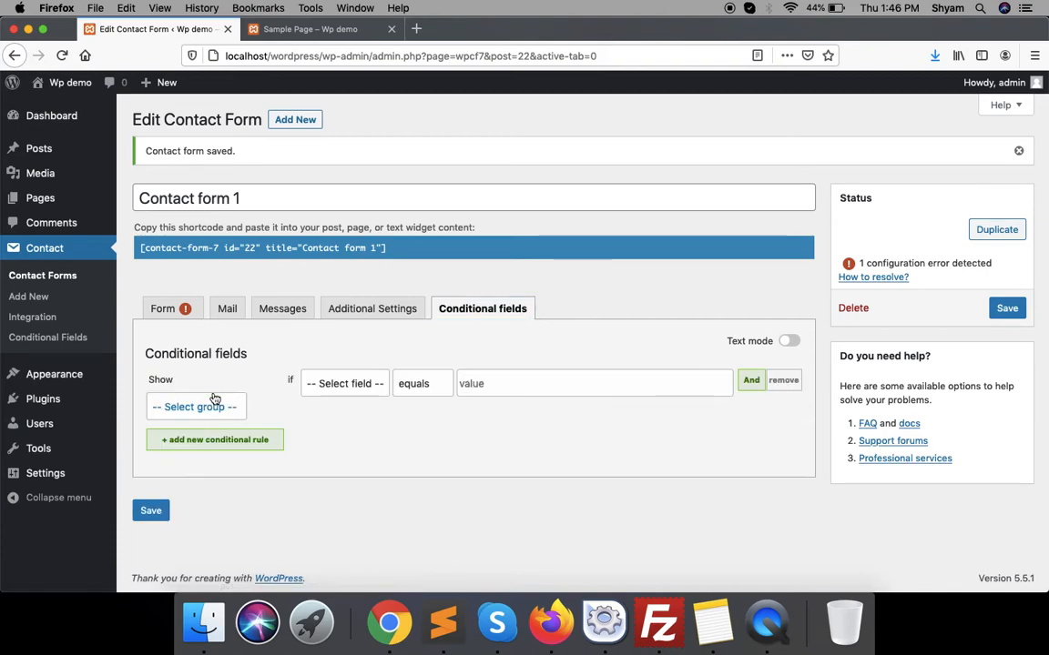
pyautogui.click(215, 406)
pyautogui.click(217, 413)
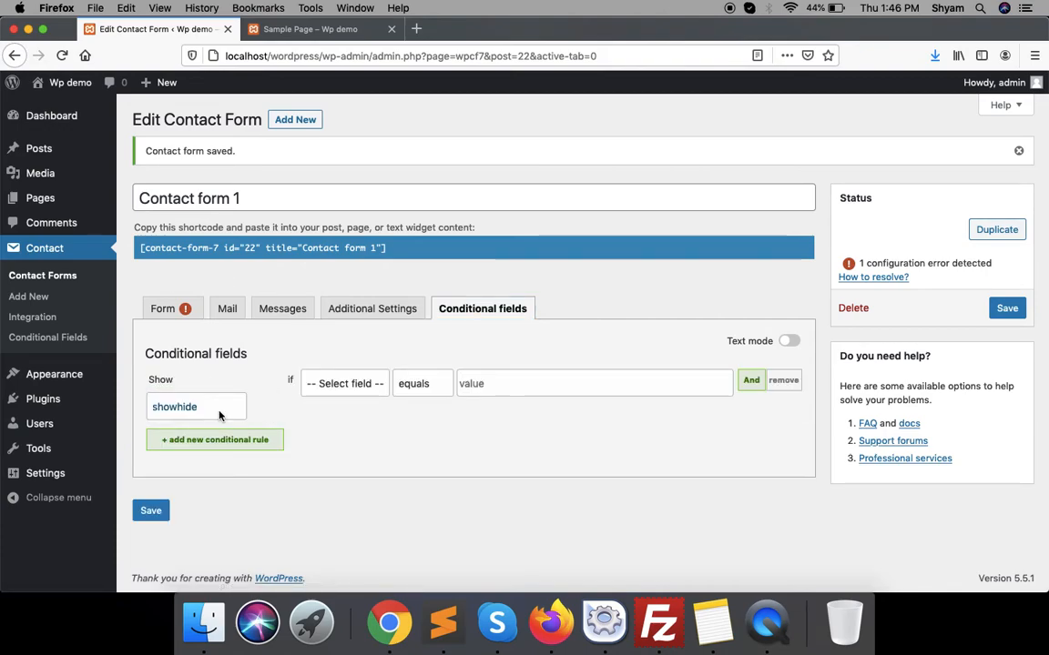
pyautogui.click(342, 383)
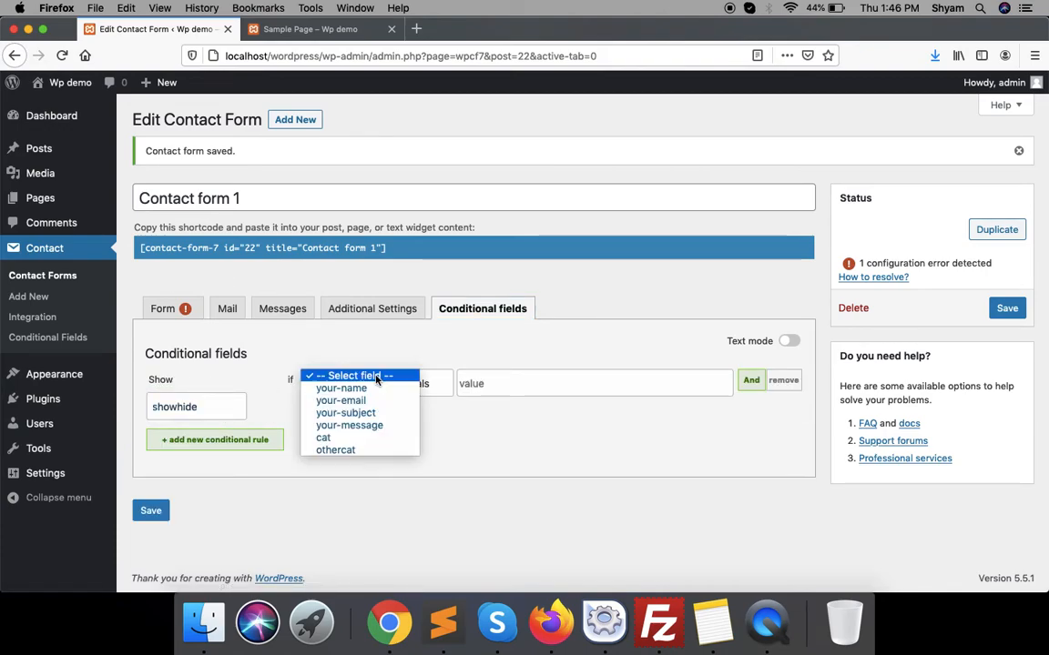
pyautogui.click(360, 439)
pyautogui.click(513, 388)
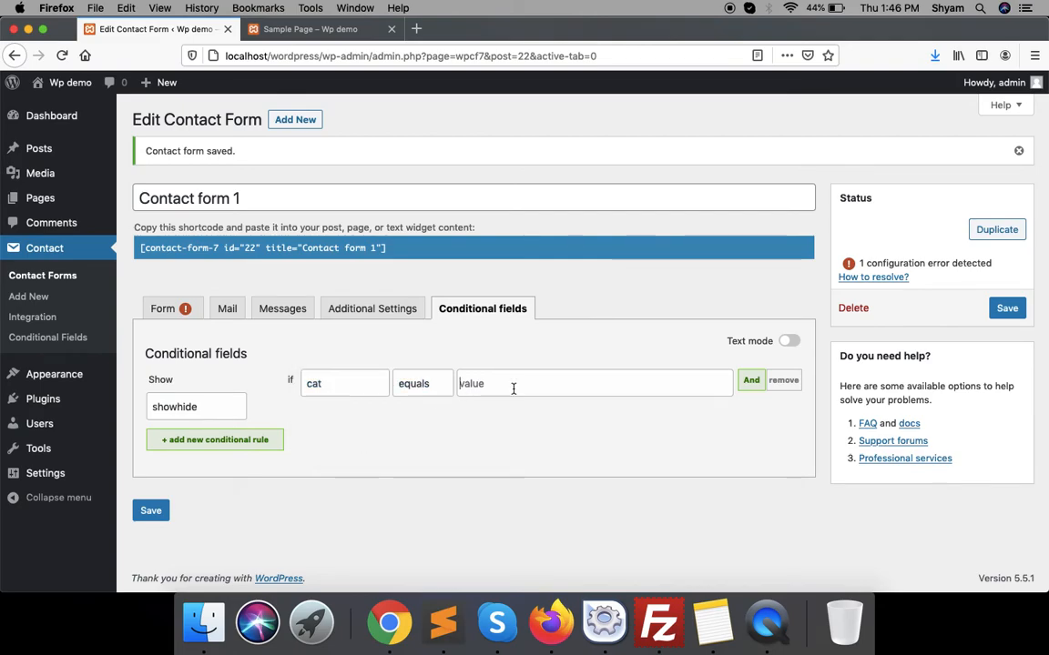
# - Copy 'other' from the Category options, paste it as the rule's value, and save the form
pyautogui.click(178, 308)
pyautogui.scroll(-6, 281, 456)
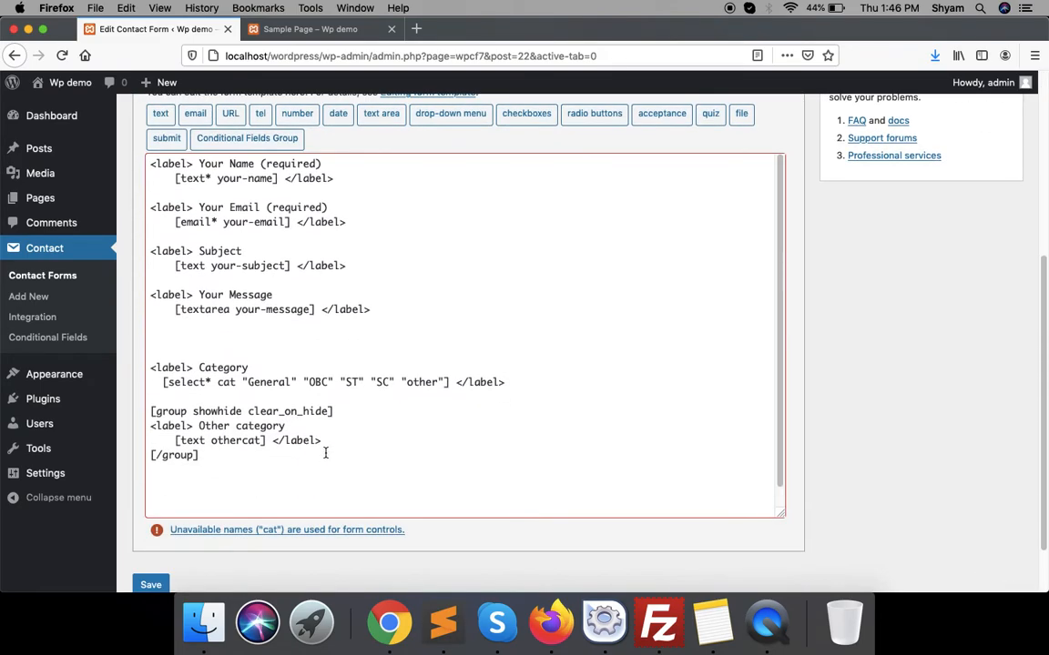
pyautogui.doubleClick(435, 383)
pyautogui.scroll(5, 423, 428)
pyautogui.click(432, 226)
pyautogui.click(532, 389)
pyautogui.press('super+v')
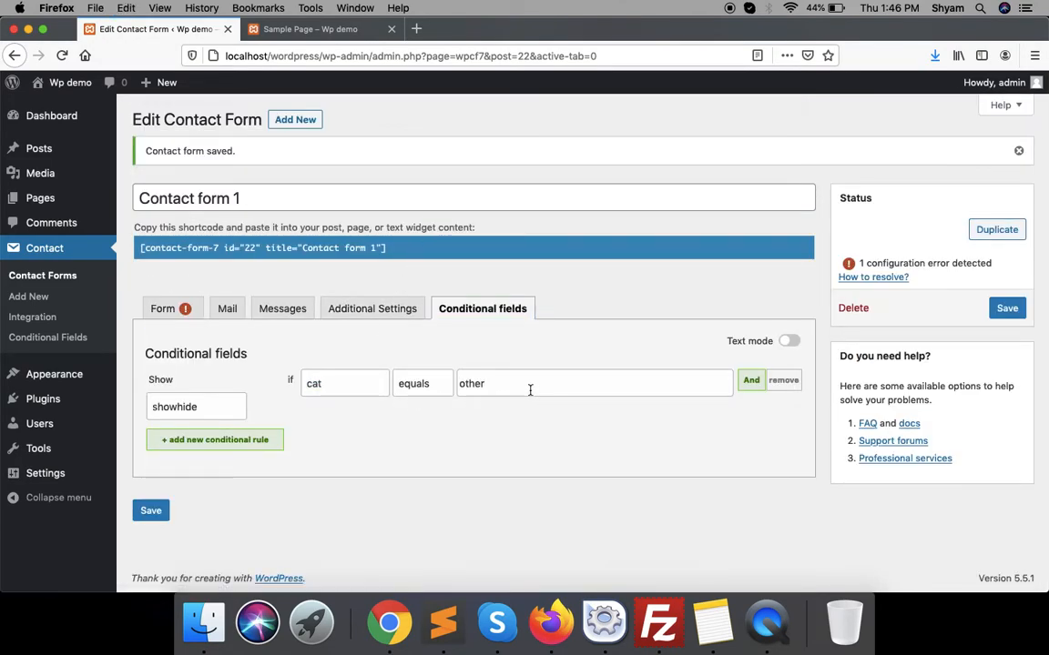
pyautogui.click(151, 510)
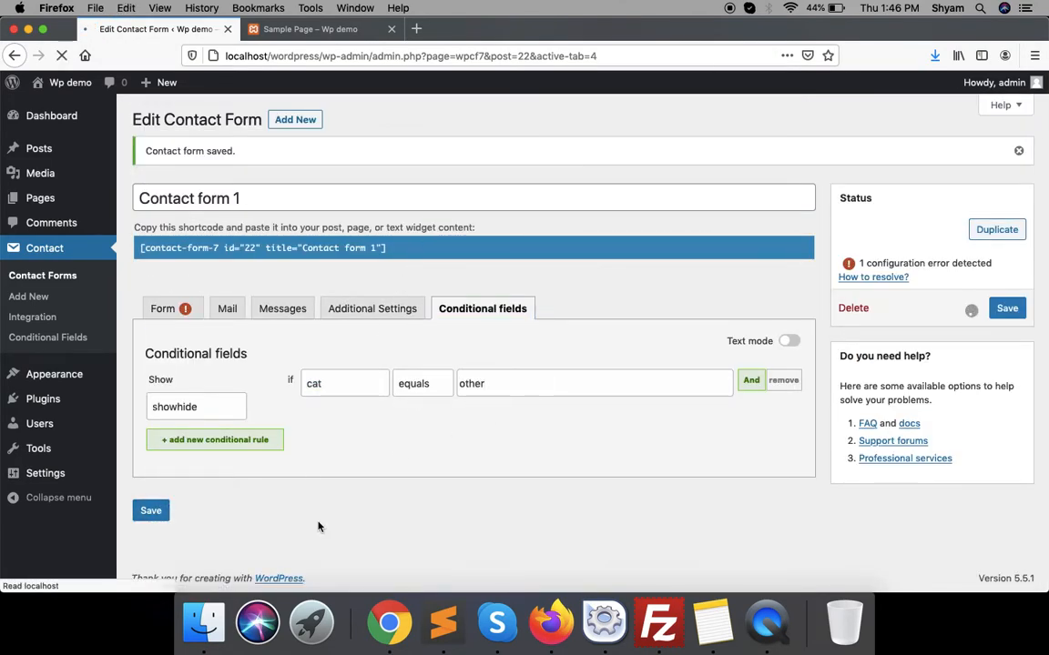
pyautogui.click(249, 31)
# - Reload the sample page and test Category choices other, SC, ST, OBC and General
pyautogui.click(60, 55)
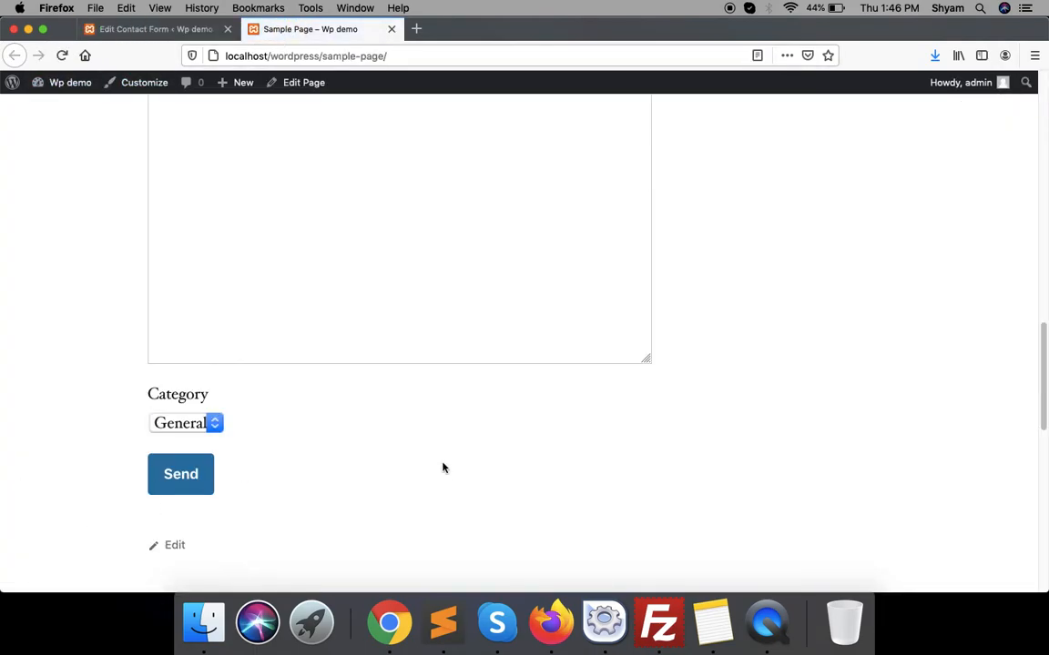
pyautogui.click(198, 422)
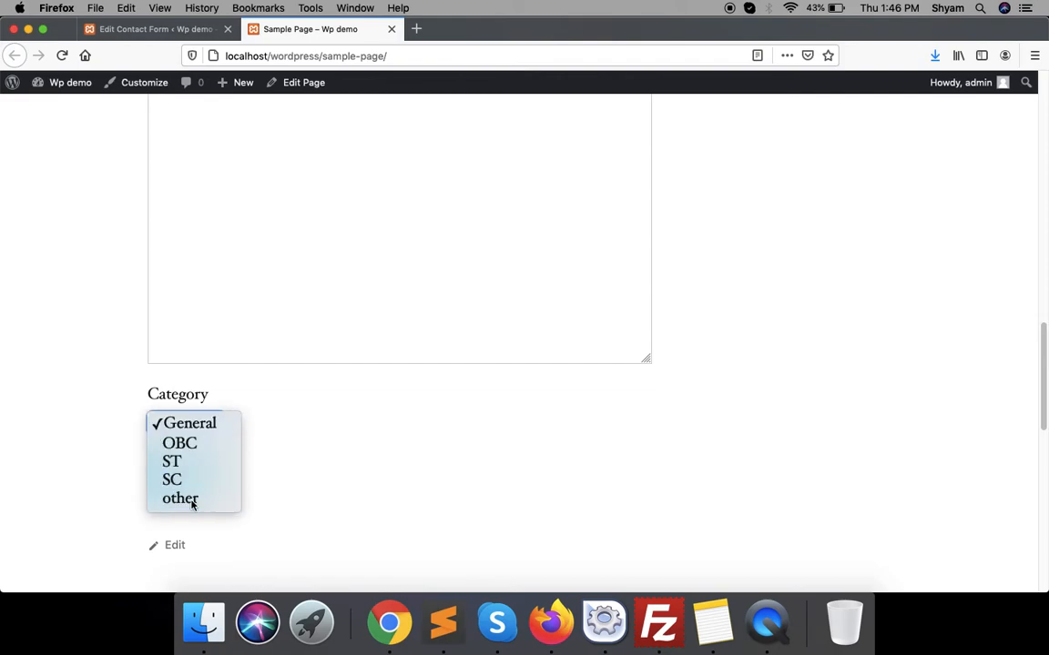
pyautogui.click(192, 499)
pyautogui.click(205, 422)
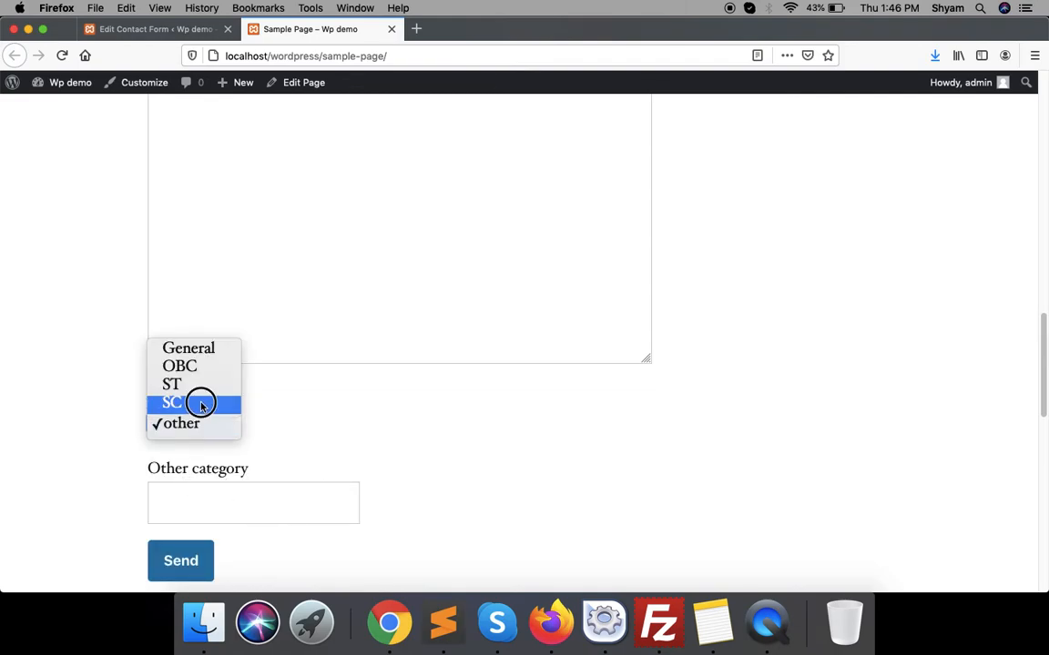
pyautogui.click(202, 405)
pyautogui.click(205, 424)
pyautogui.click(204, 404)
pyautogui.click(209, 421)
pyautogui.click(211, 403)
pyautogui.click(211, 421)
pyautogui.click(201, 402)
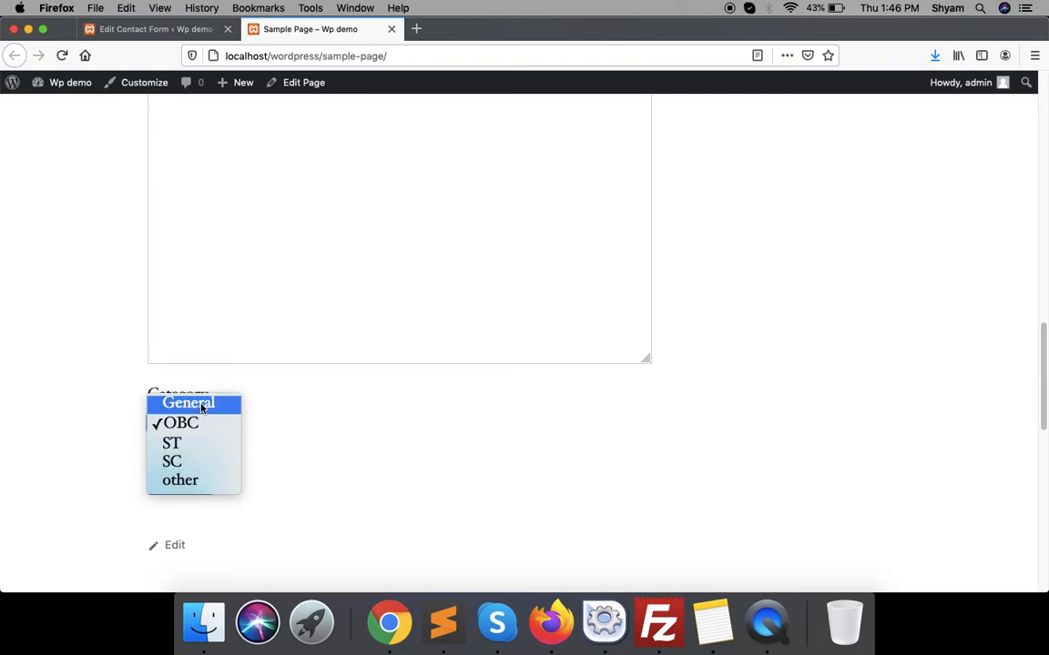
pyautogui.click(168, 28)
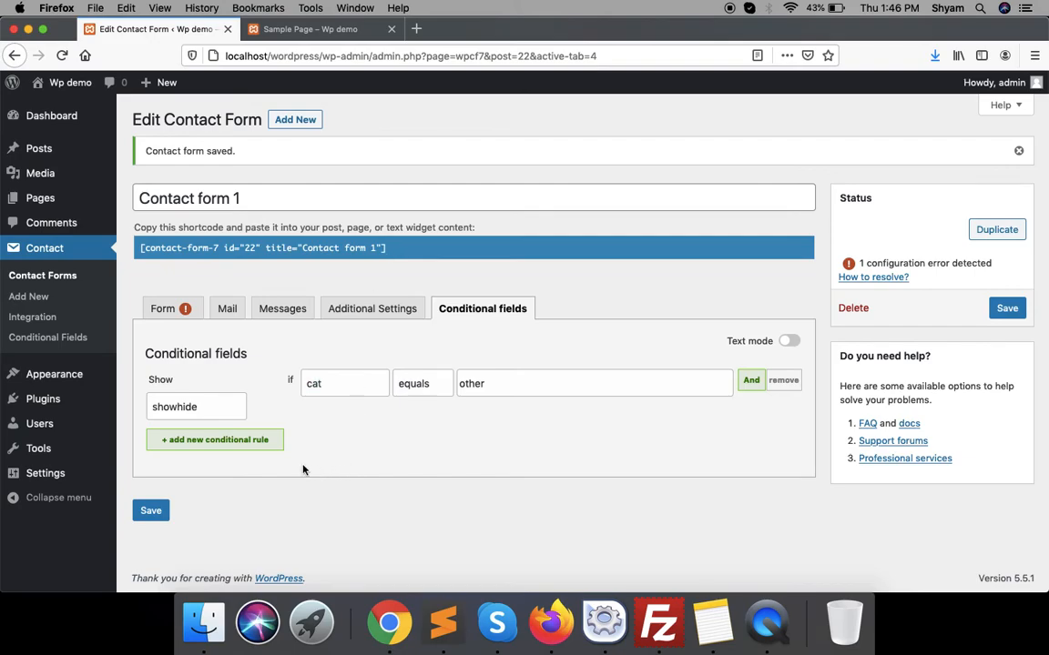
# - Scroll through Contact form 1's Form template, which still lists the required Category drop-down
pyautogui.click(165, 309)
pyautogui.scroll(-1, 277, 440)
pyautogui.scroll(-2, 278, 440)
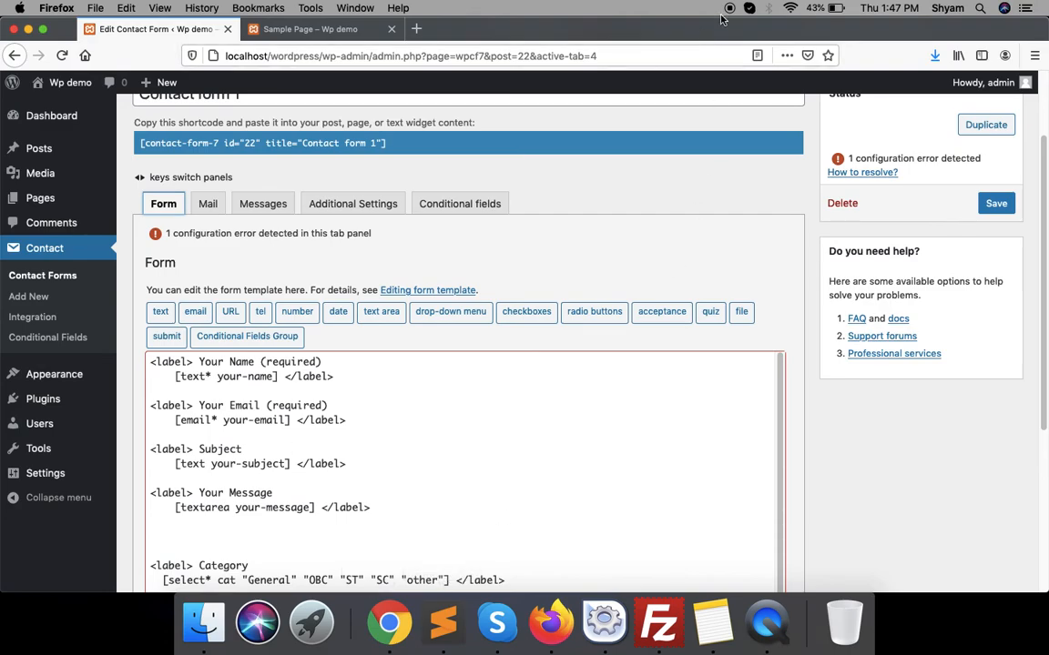
# - Reload the sample page and choose ST, SC, OBC, other, then SC in Category
pyautogui.click(309, 30)
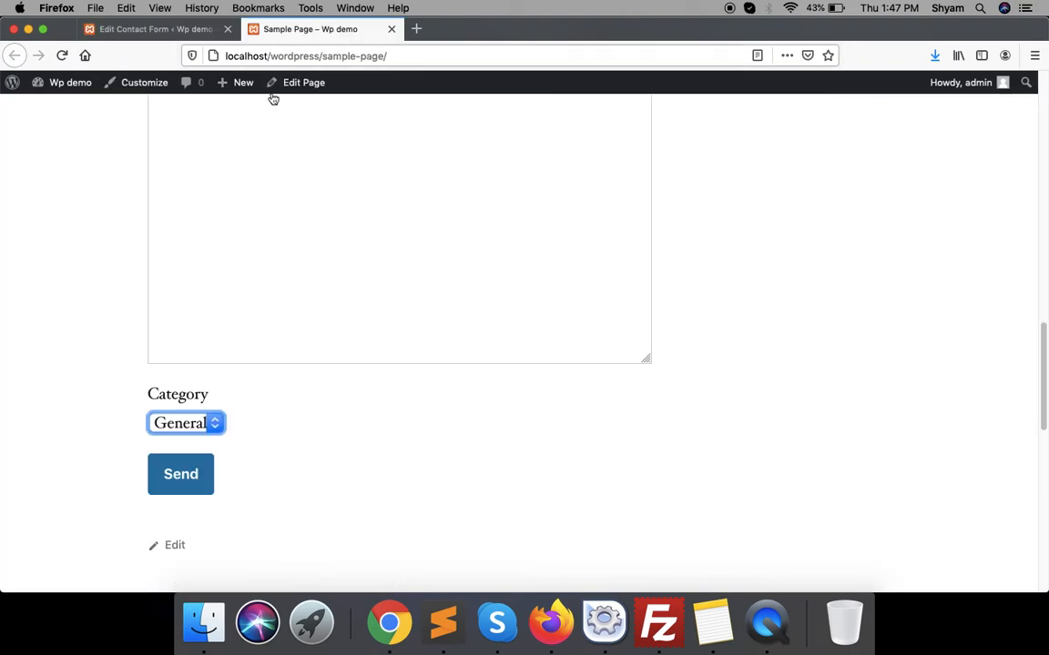
pyautogui.click(61, 56)
pyautogui.click(215, 424)
pyautogui.click(217, 461)
pyautogui.click(214, 424)
pyautogui.click(208, 445)
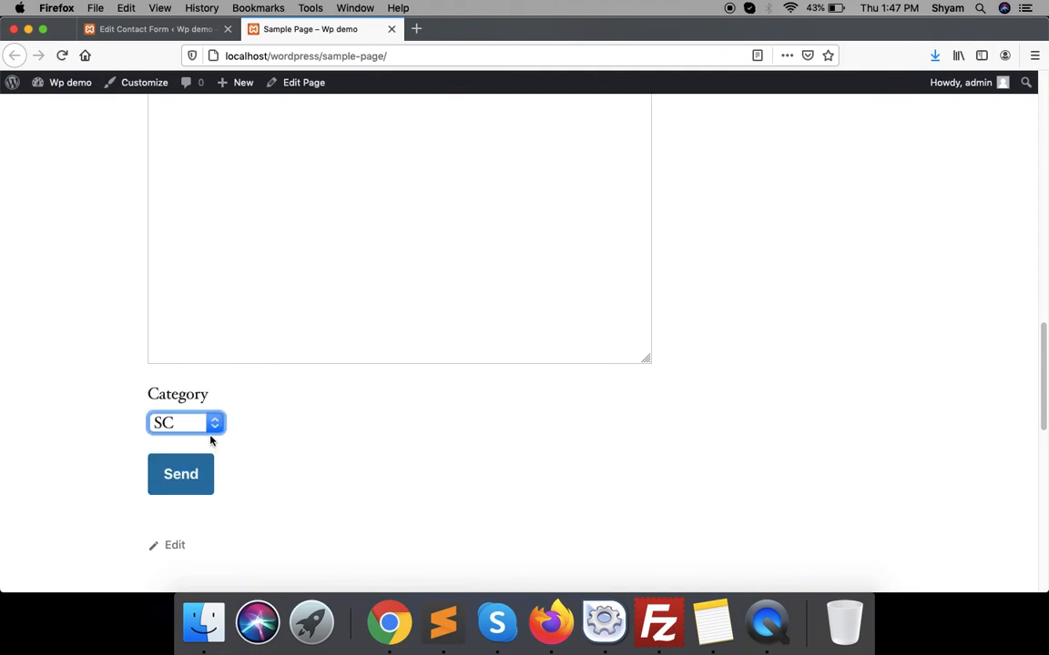
pyautogui.click(210, 424)
pyautogui.click(197, 383)
pyautogui.click(208, 426)
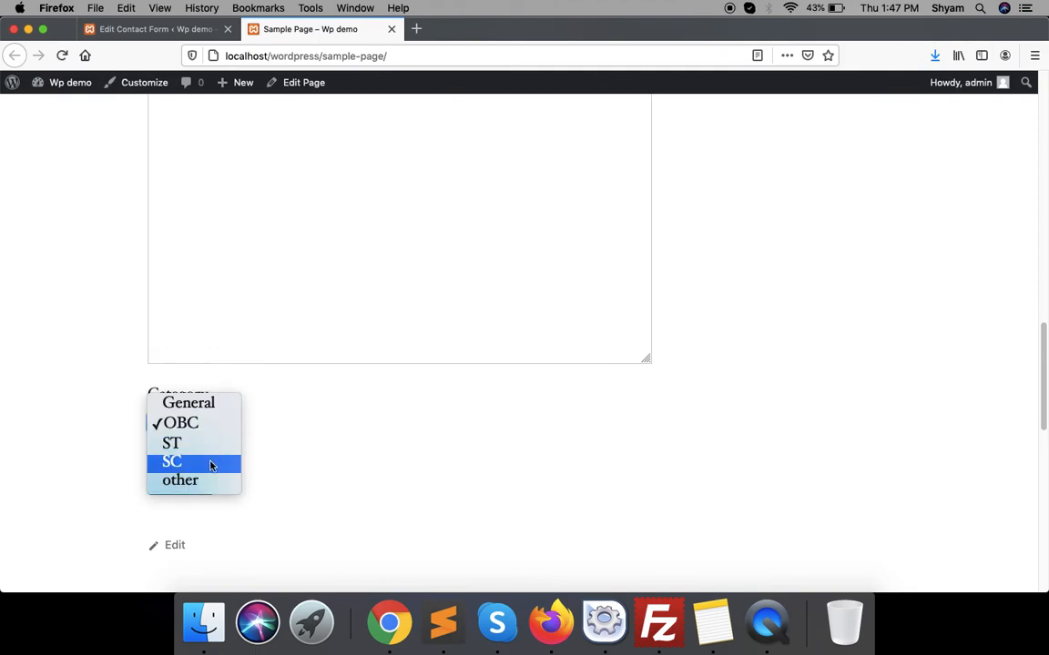
pyautogui.click(216, 480)
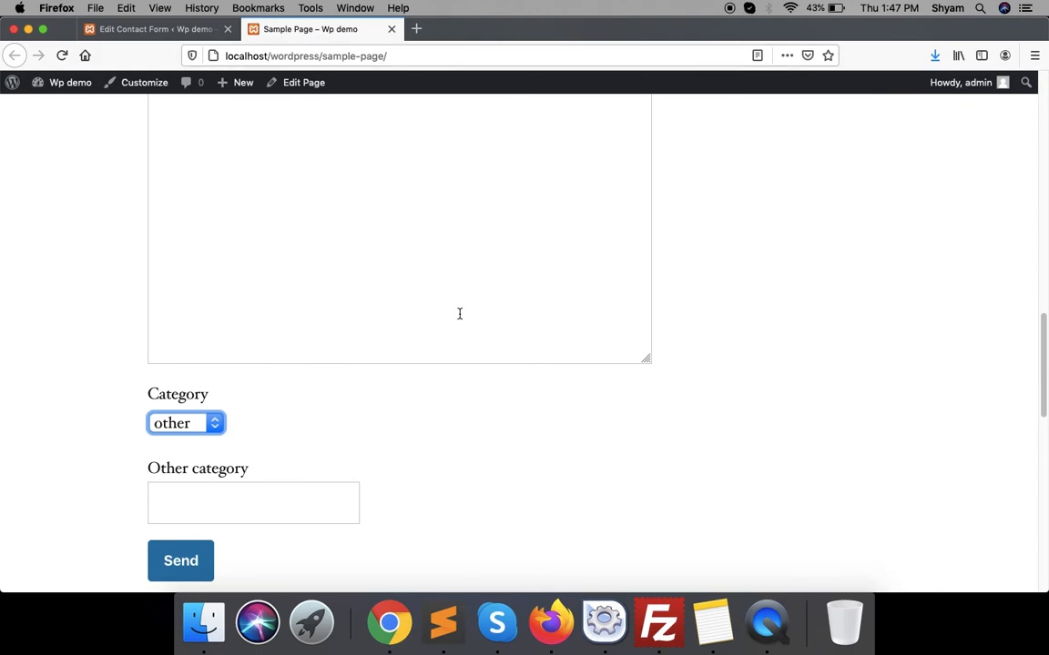
pyautogui.click(203, 431)
pyautogui.click(187, 405)
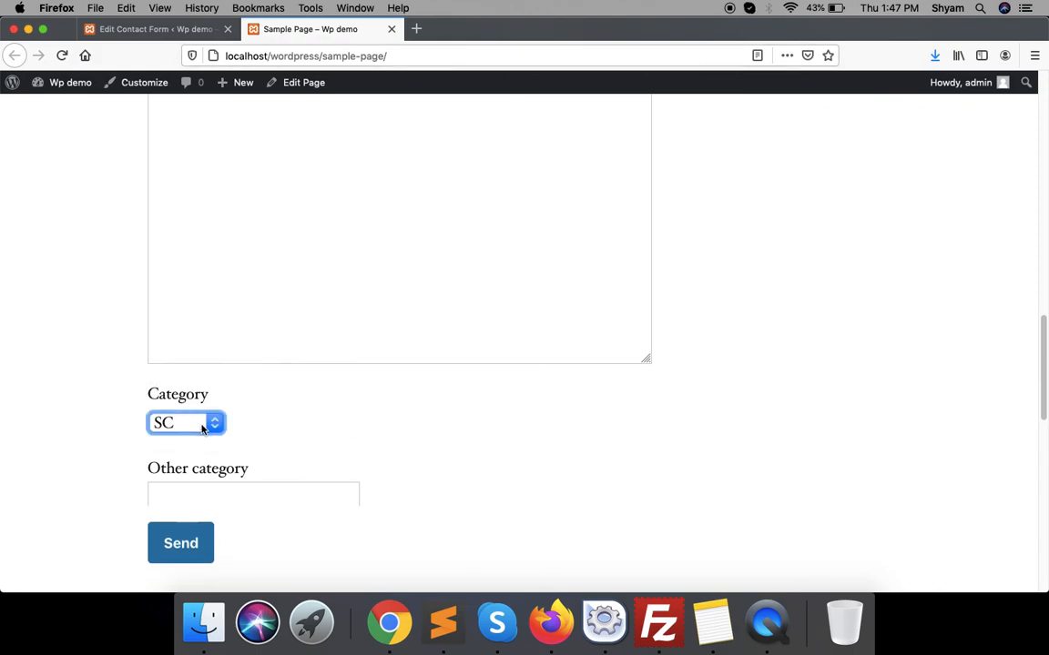